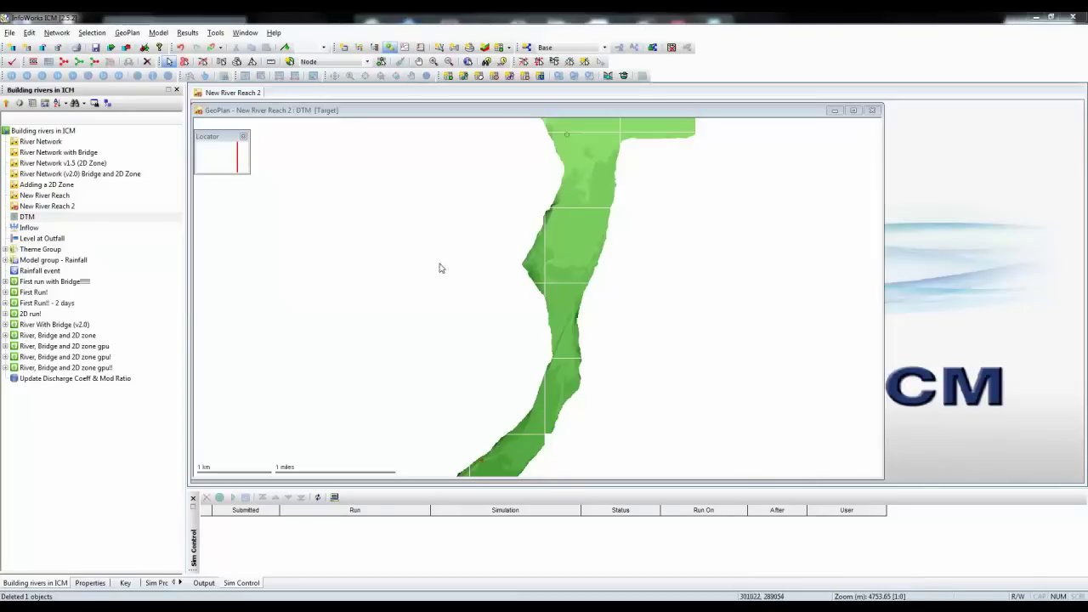
In the Open Data Import Centre, target the River reach table with river_centre_line.shp as source.
click(62, 36)
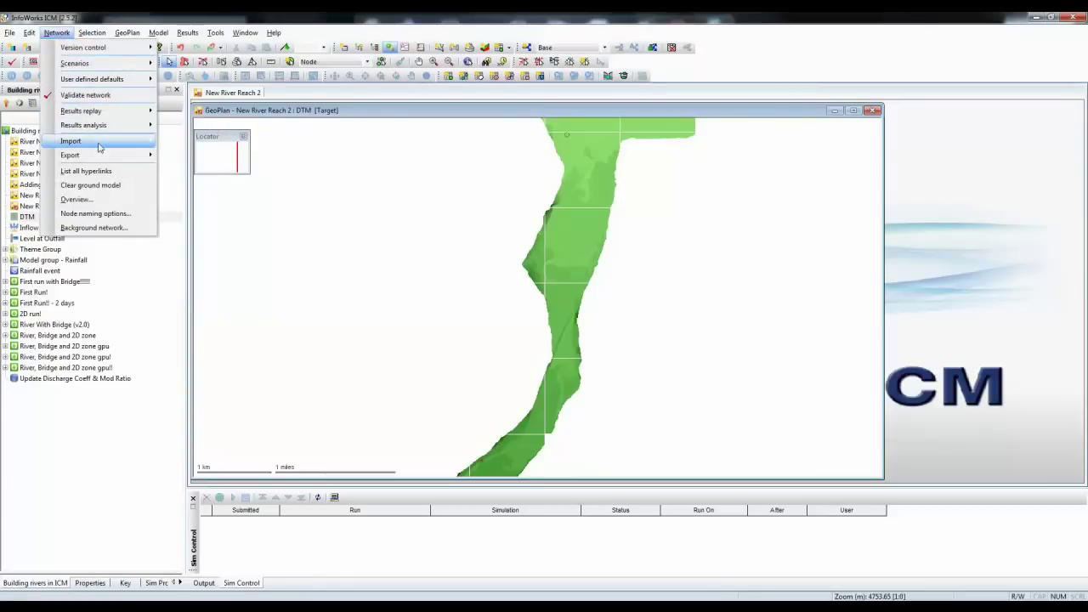
mouse_move(100, 148)
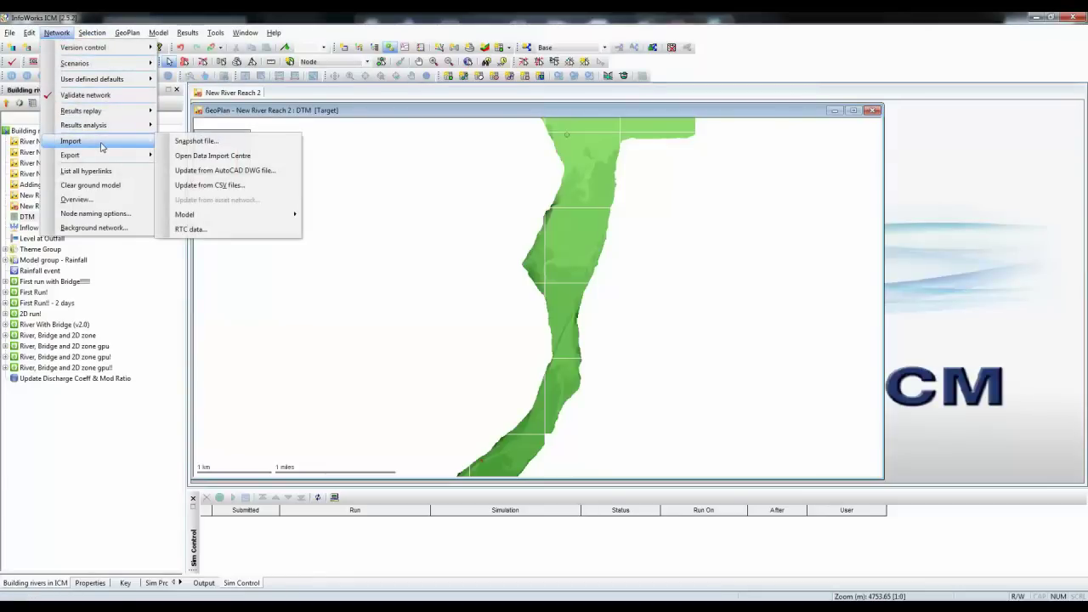
click(209, 156)
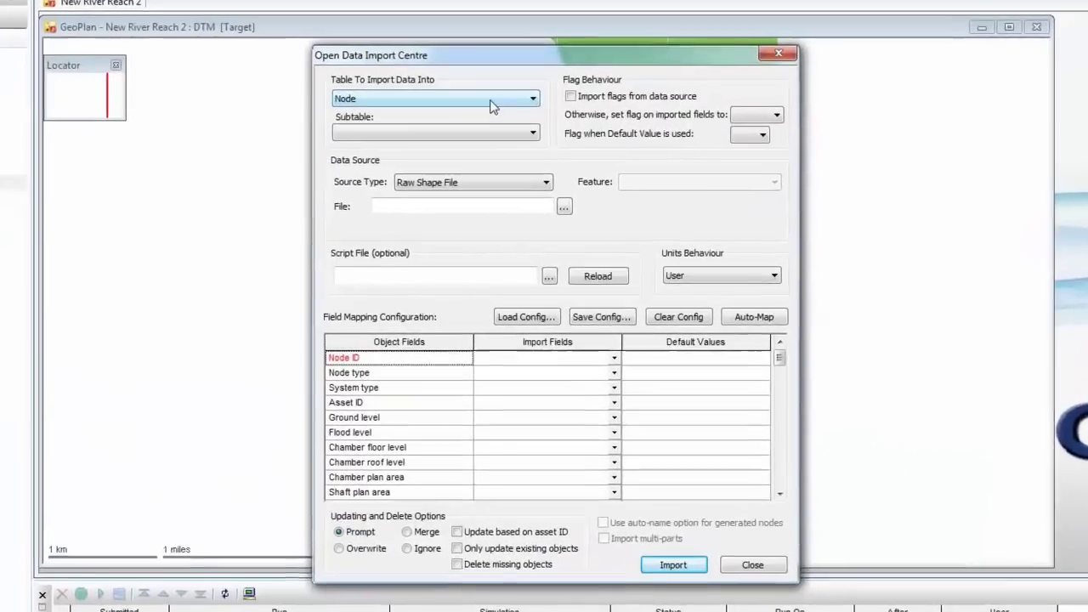
click(494, 115)
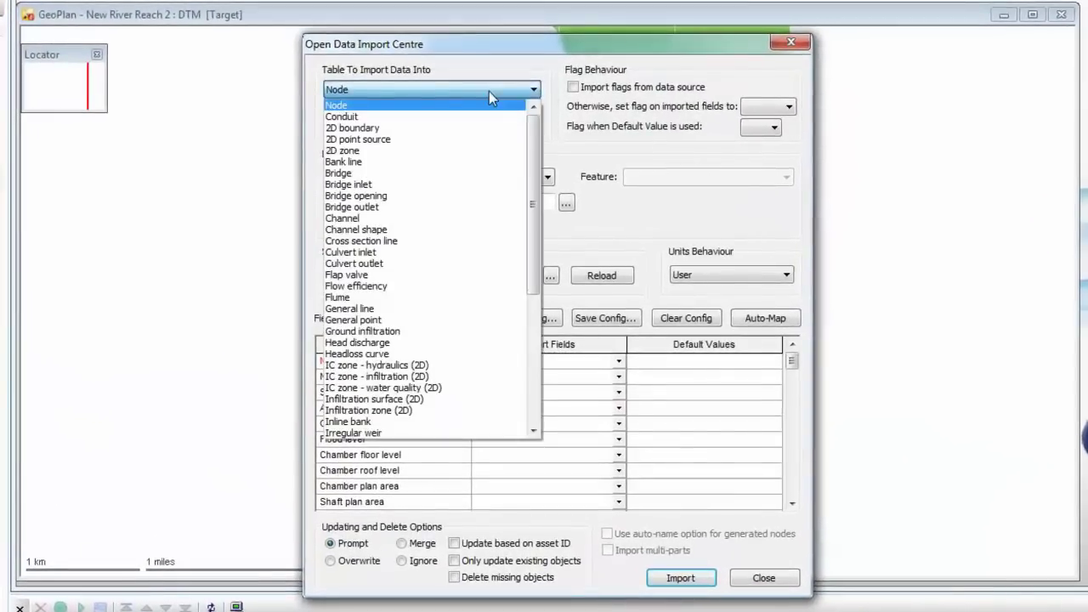
drag(533, 132, 539, 203)
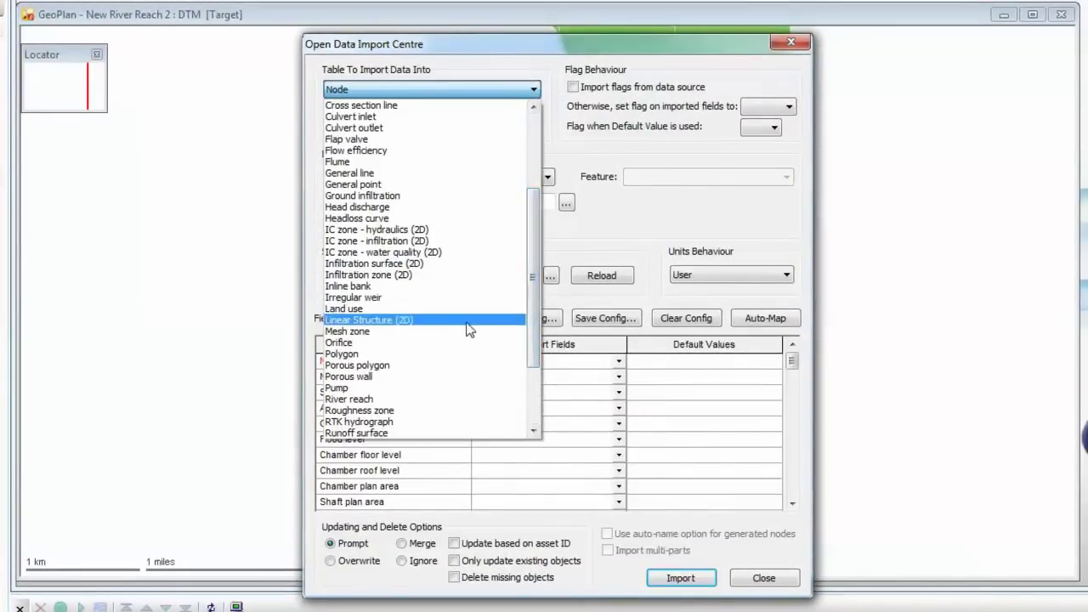
click(392, 399)
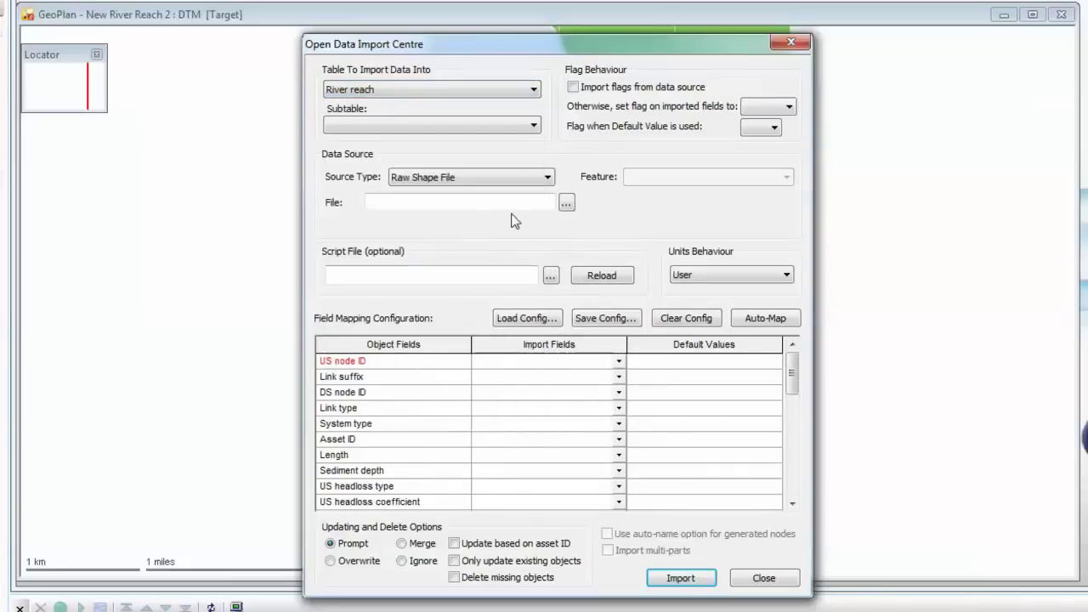
click(567, 202)
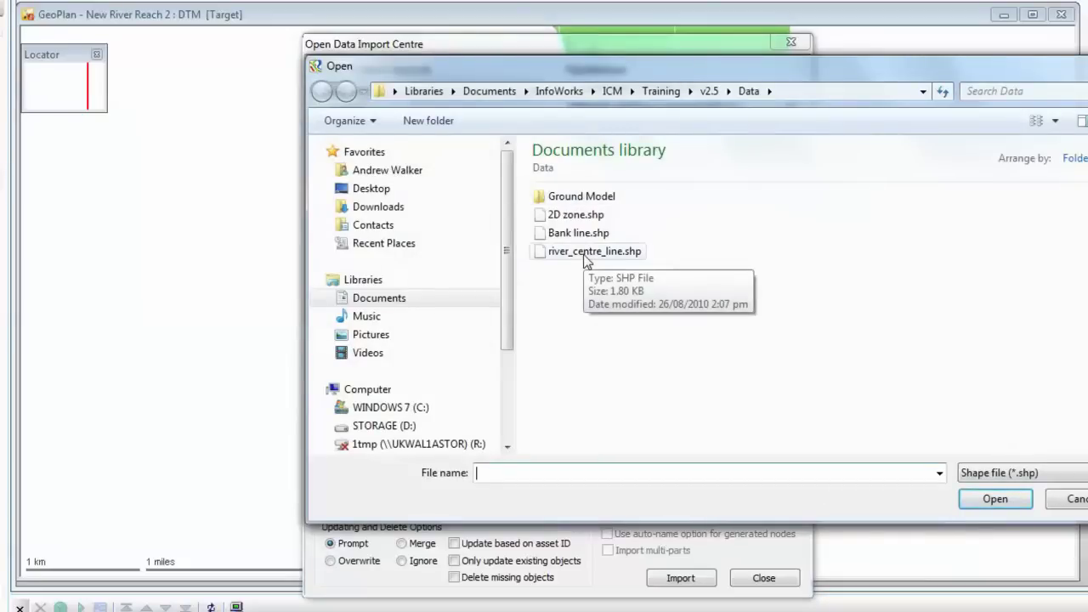
click(585, 255)
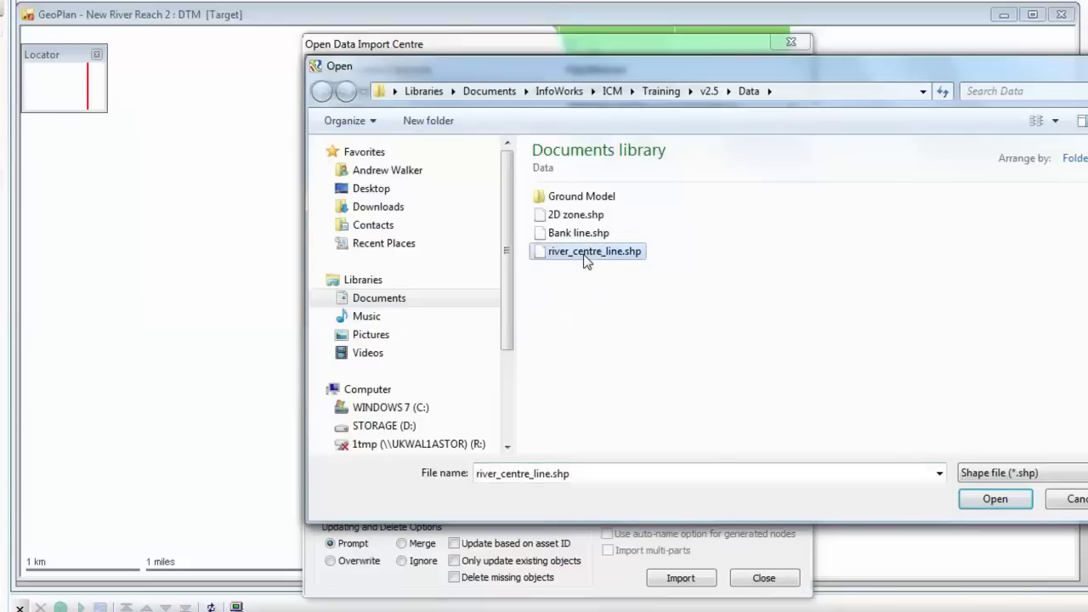
Import the centre line as one river reach with default node IDs US and DS.
click(986, 499)
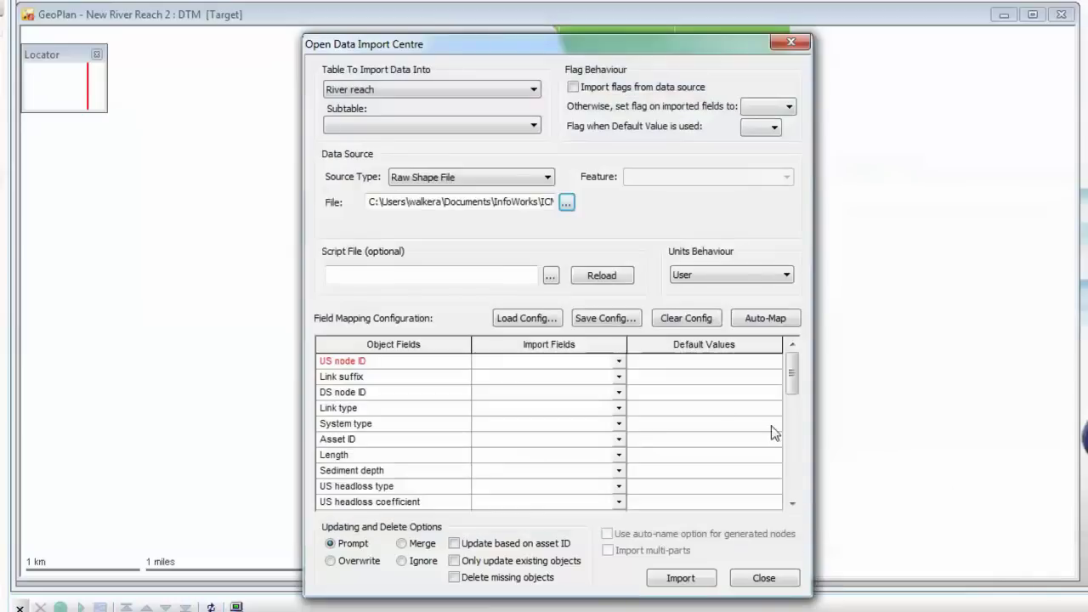
click(731, 363)
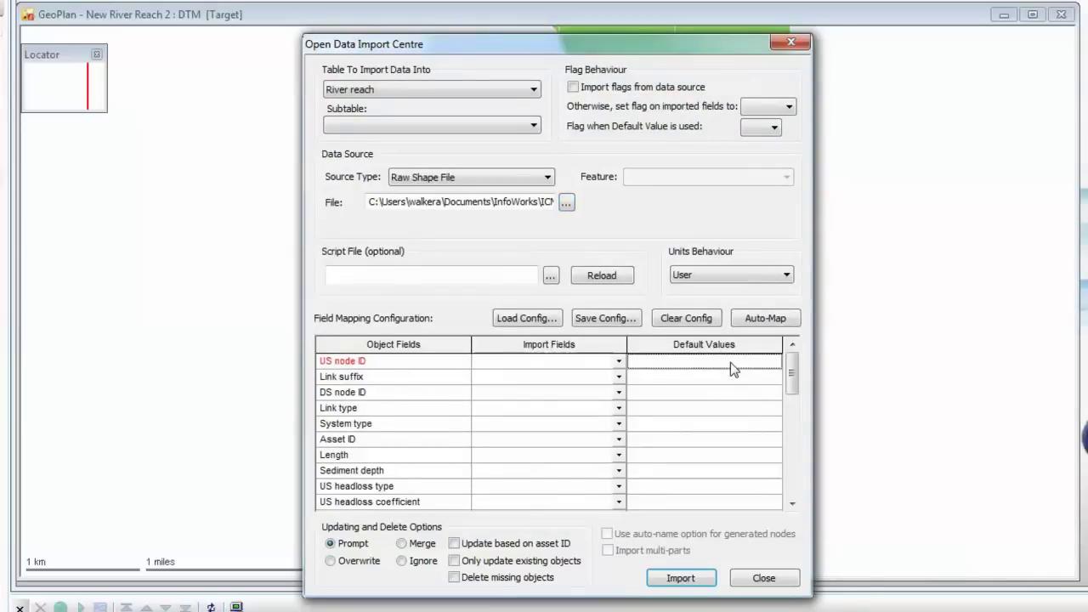
click(731, 362)
text(US)
click(718, 394)
click(718, 397)
text(DS)
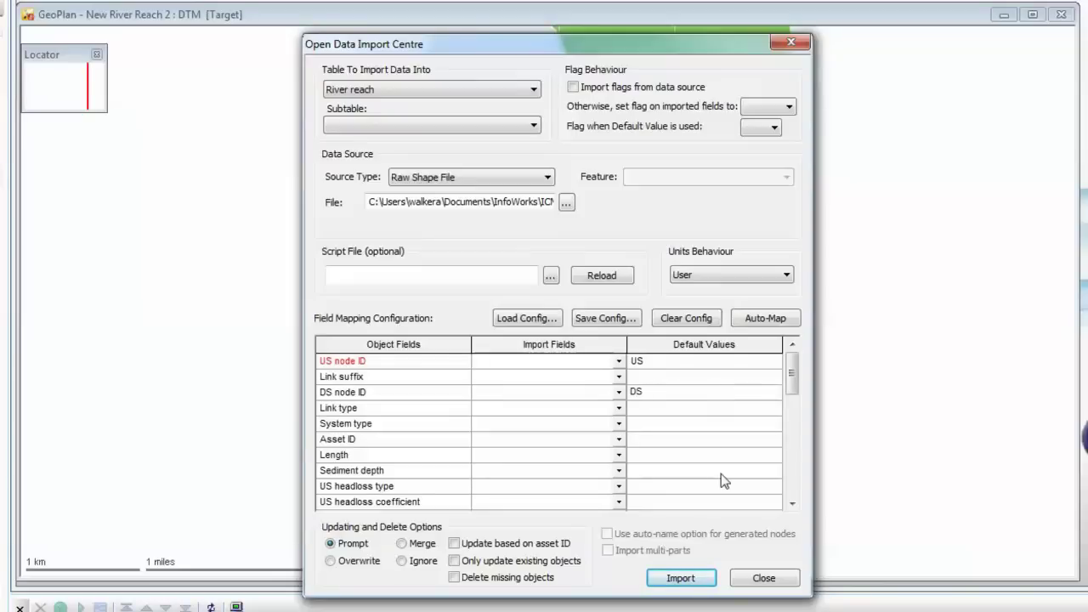
click(680, 578)
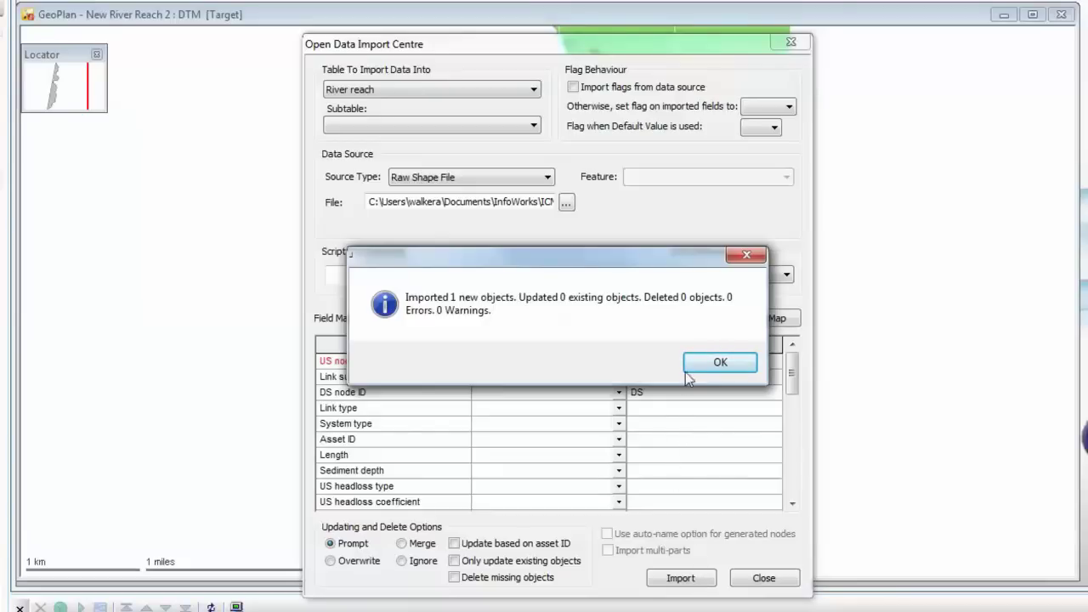
click(719, 363)
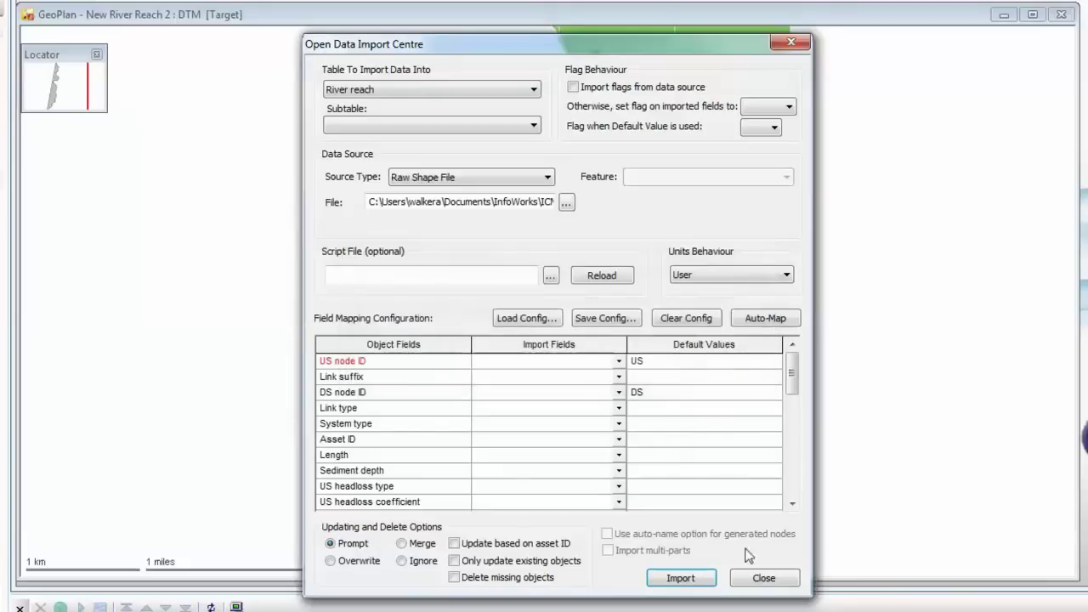
Select the imported reach and clear the DTM ground model, leaving only the red line.
click(763, 578)
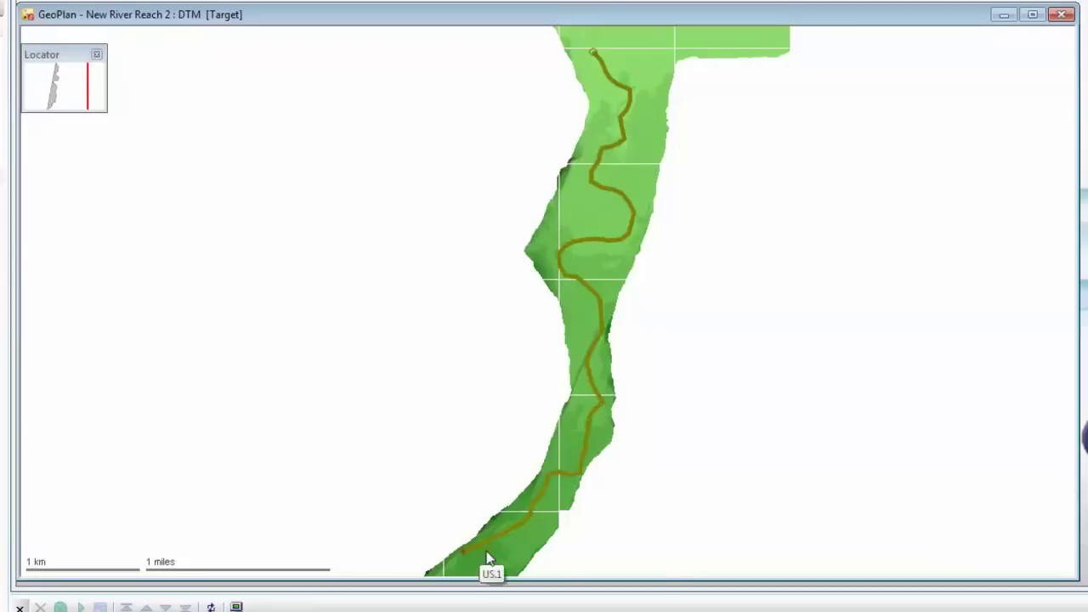
click(596, 244)
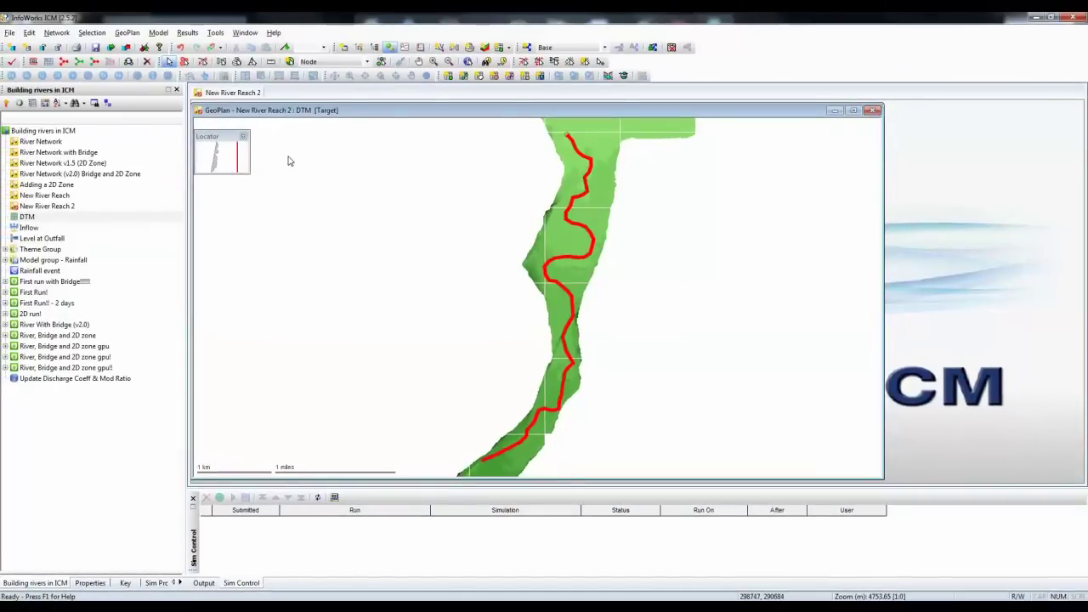
click(57, 33)
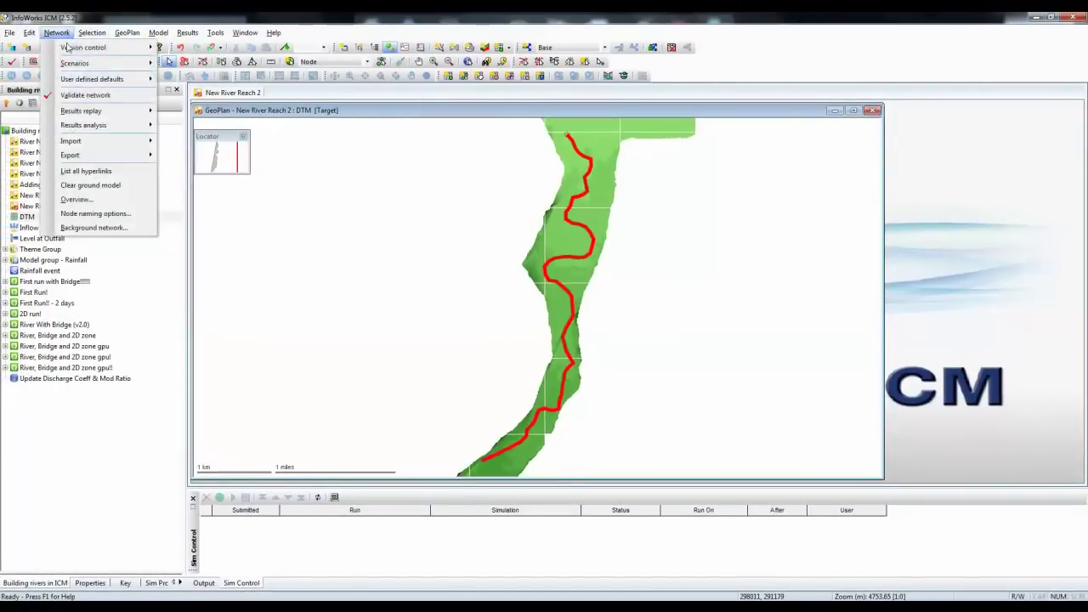
click(93, 185)
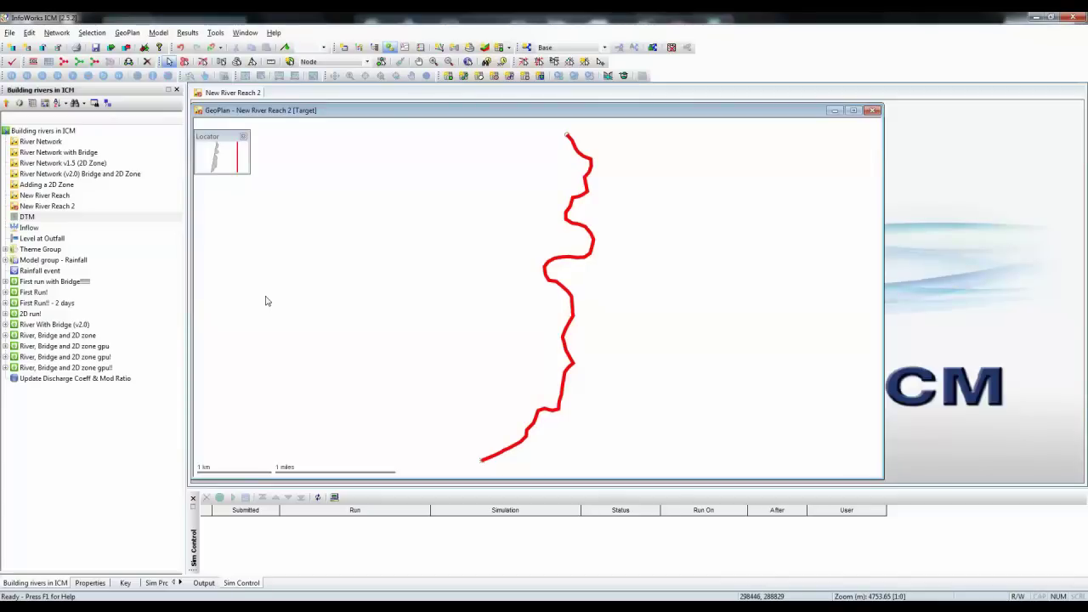
Run Update from CSV files and load cross_section.csv into New River Reach 2.
click(56, 33)
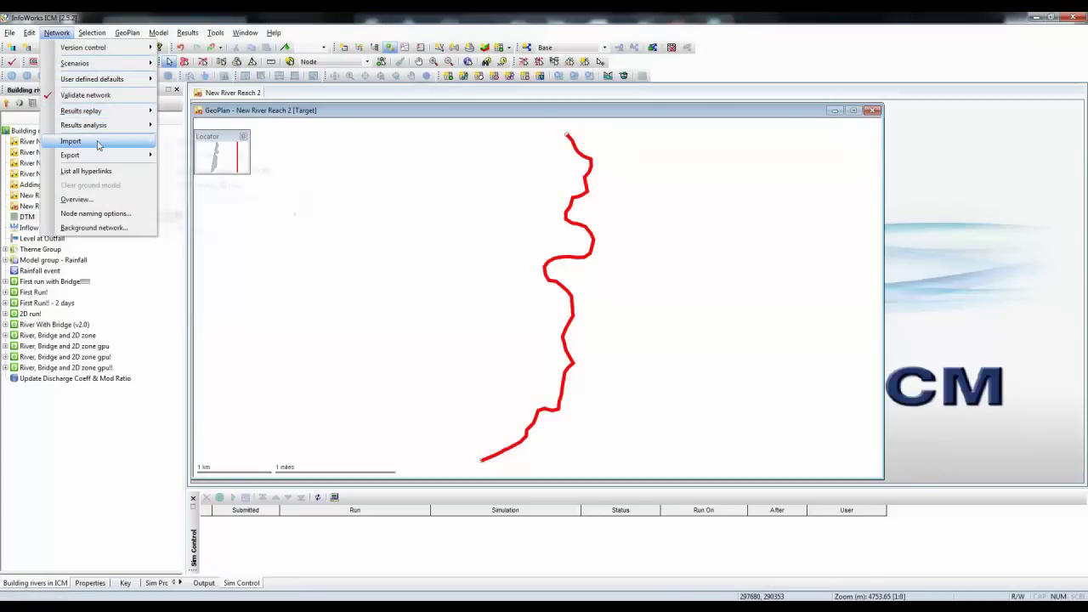
mouse_move(98, 146)
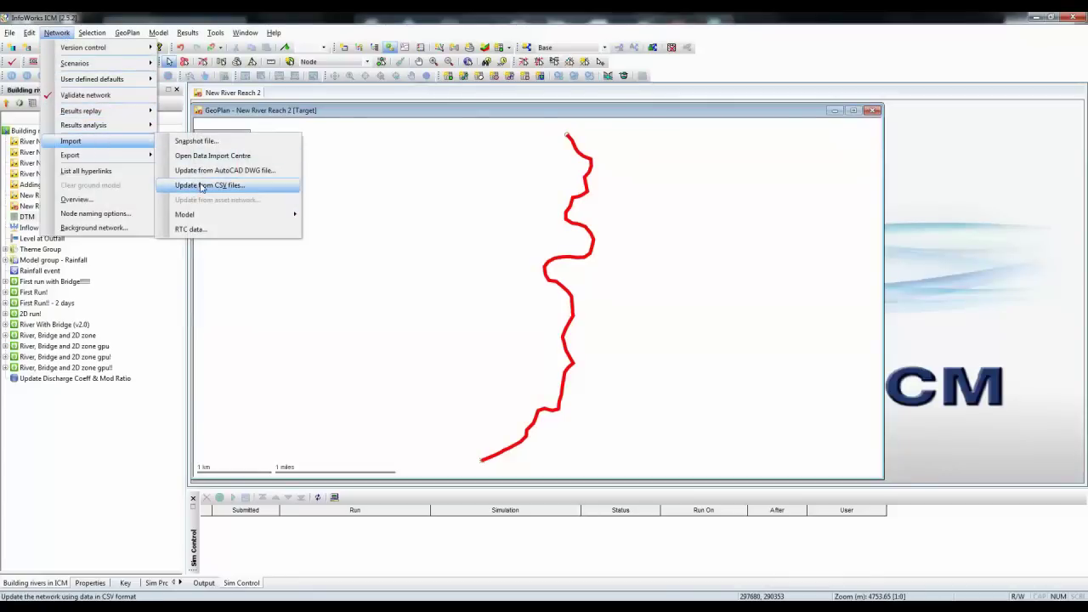
click(209, 184)
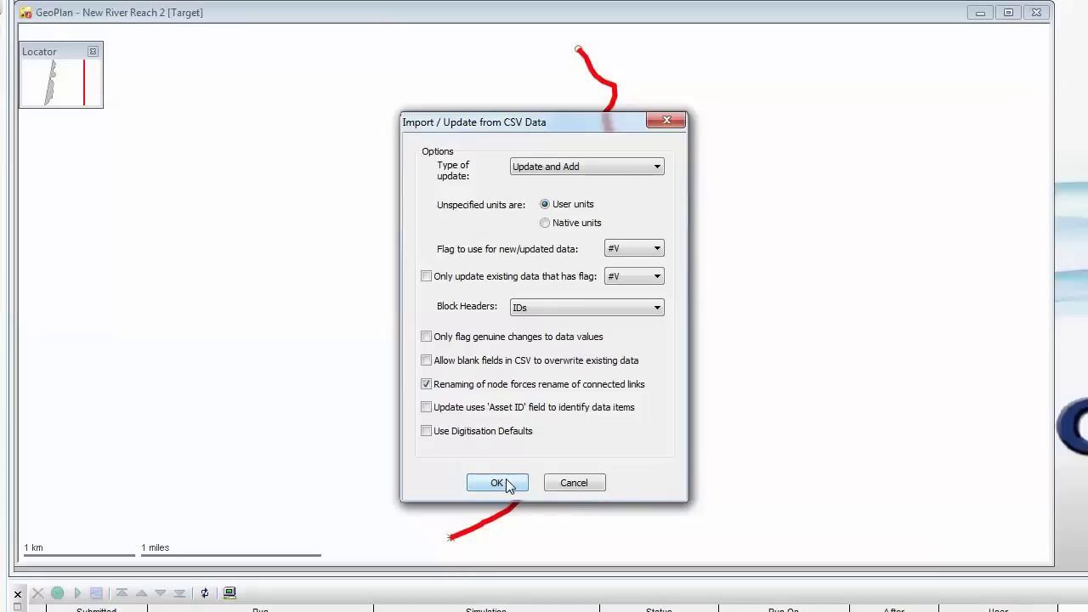
click(506, 483)
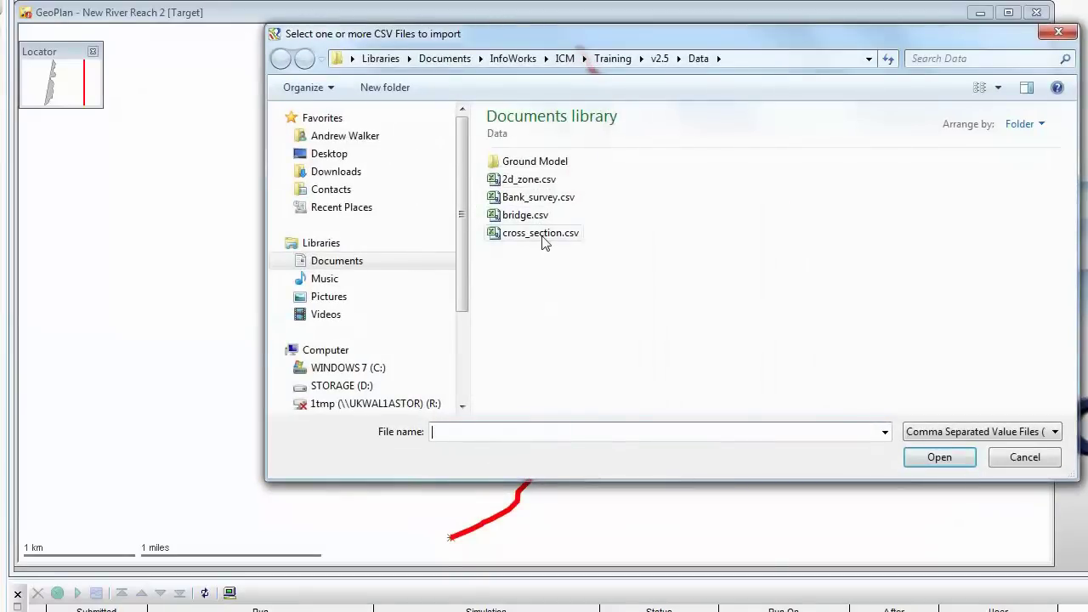
click(542, 235)
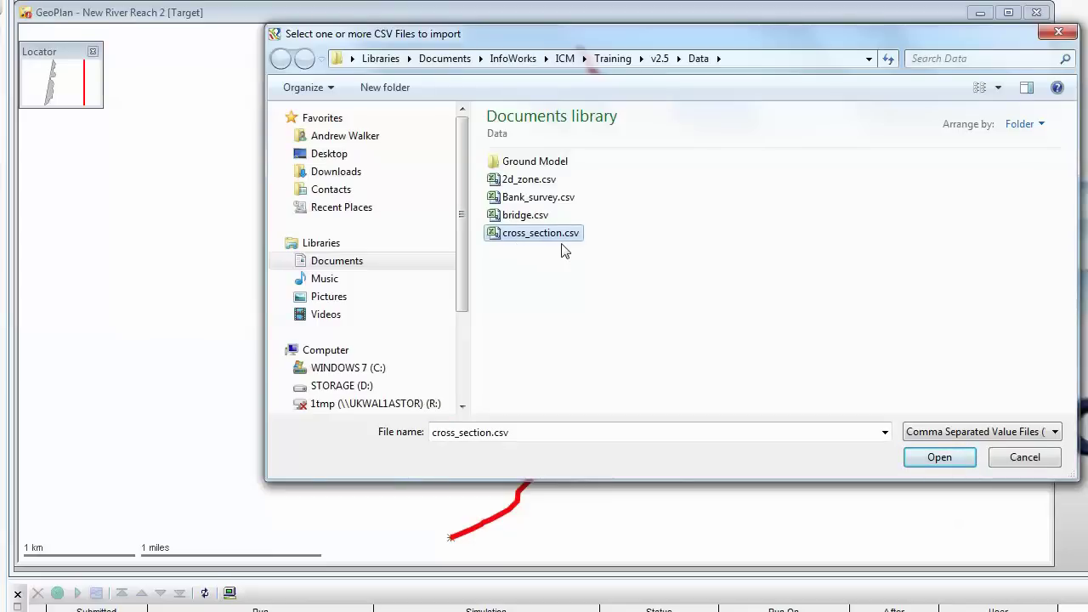
click(933, 463)
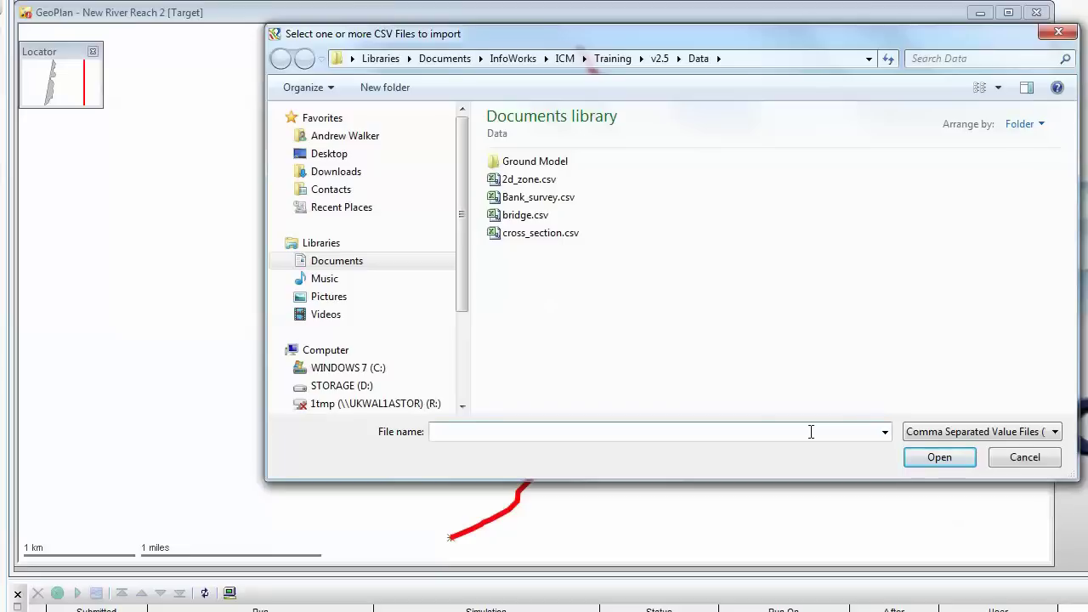
Finish the CSV update and close the results reporting 70 new cross-section objects.
click(1003, 458)
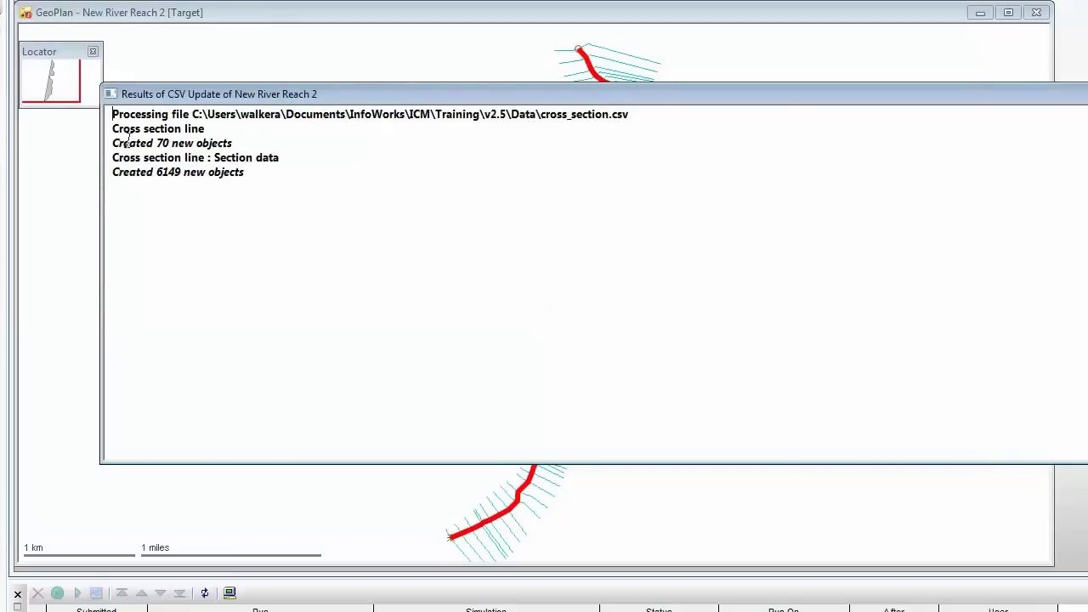
drag(112, 143, 222, 137)
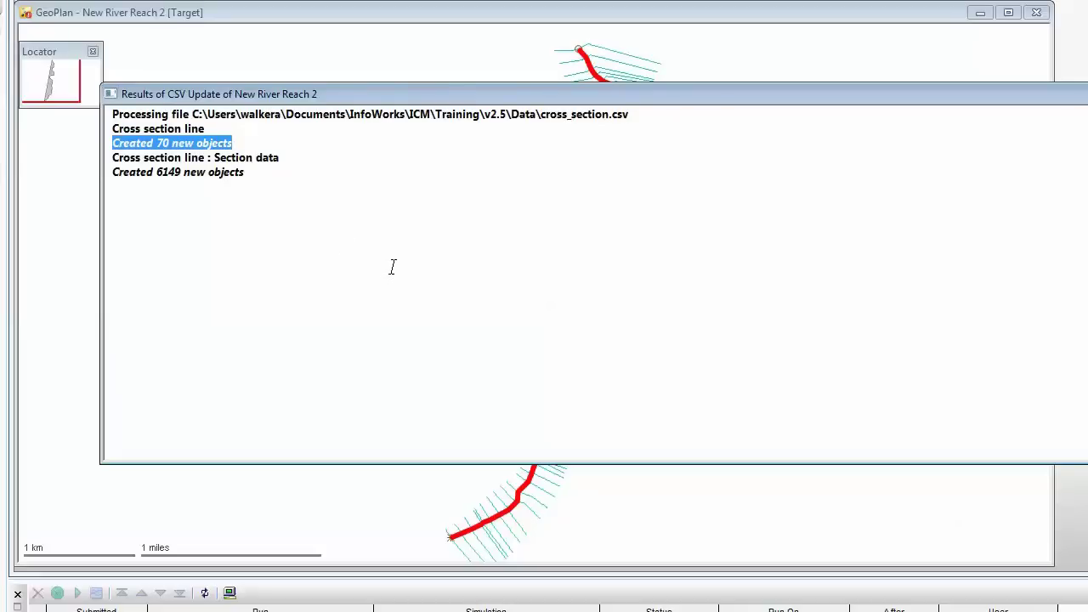
key(Escape)
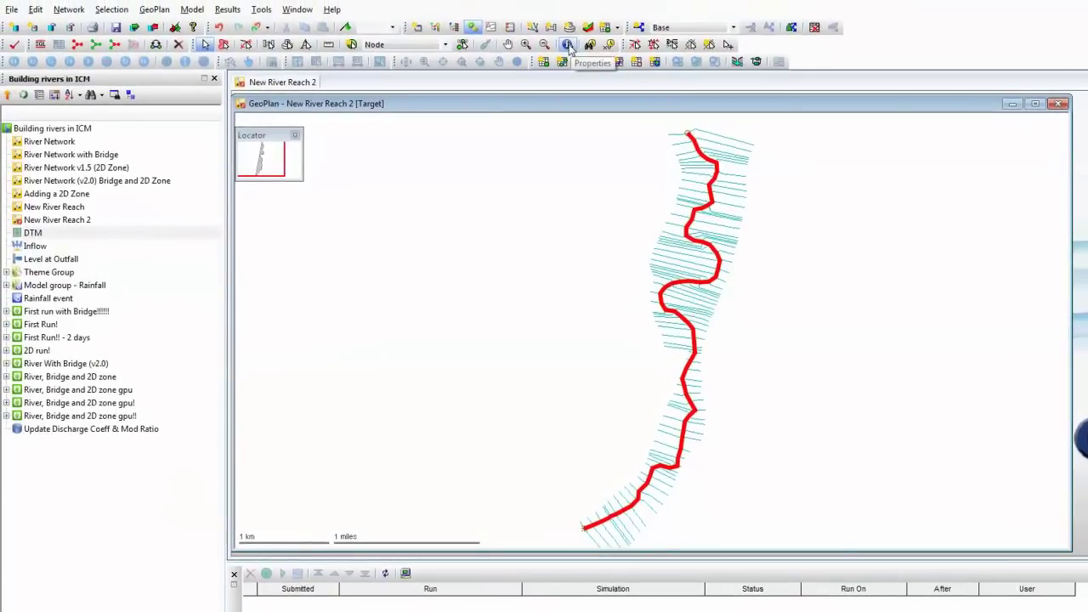
Open the properties of cross-section line XS382 and view its section data table and profile.
click(569, 45)
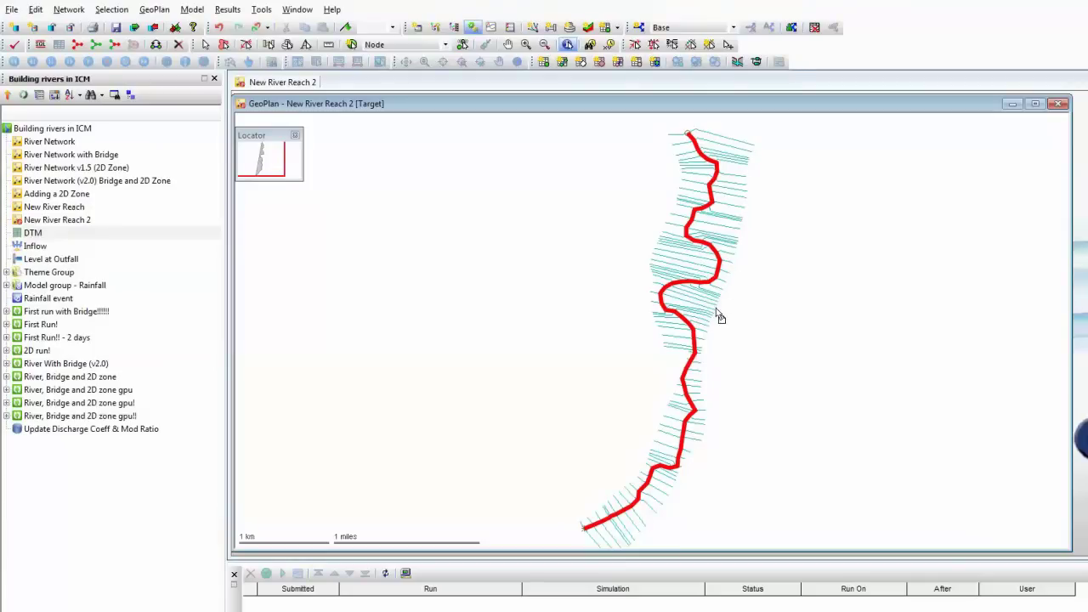
click(699, 371)
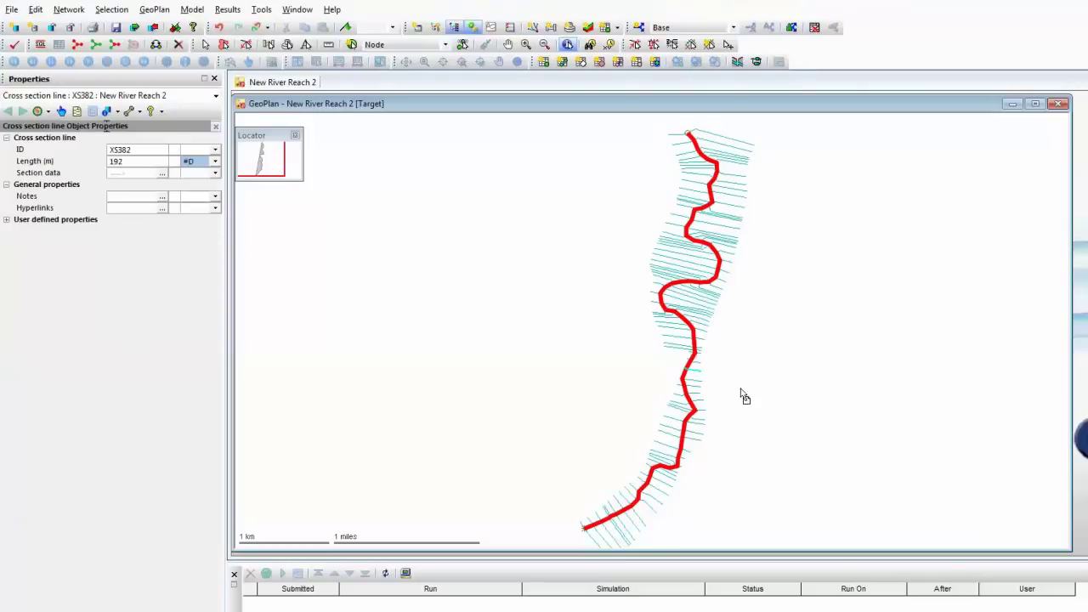
click(162, 177)
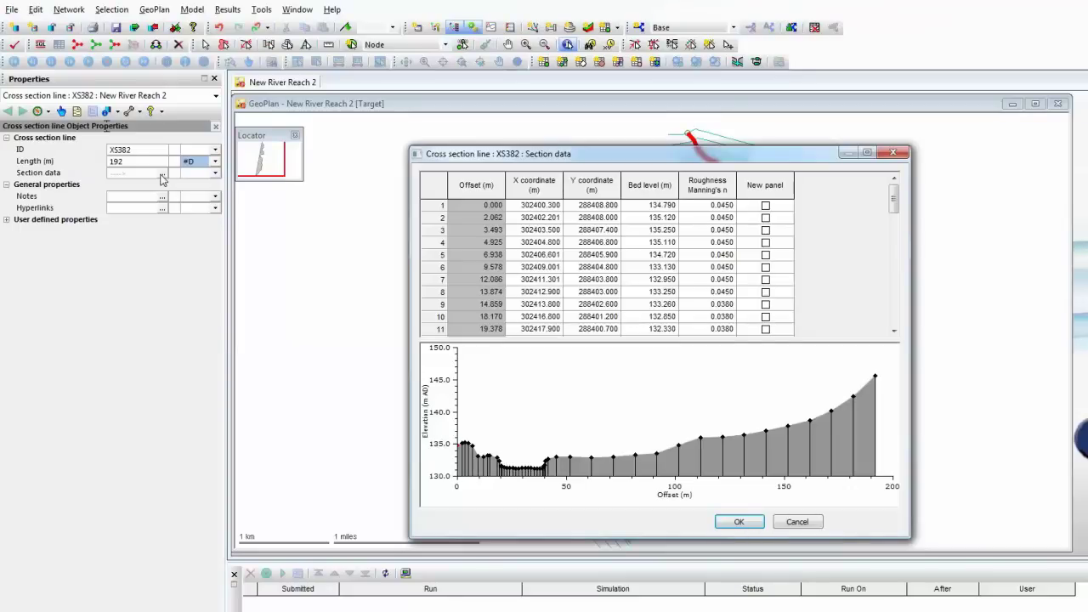
Close the section data and build river sections from the cross-section lines.
click(733, 524)
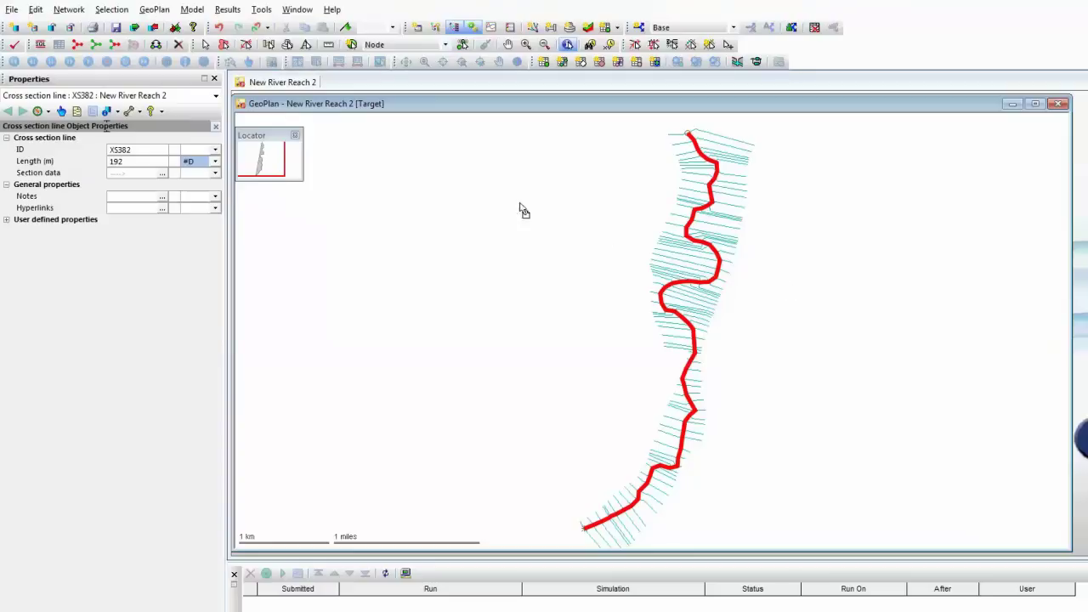
click(192, 10)
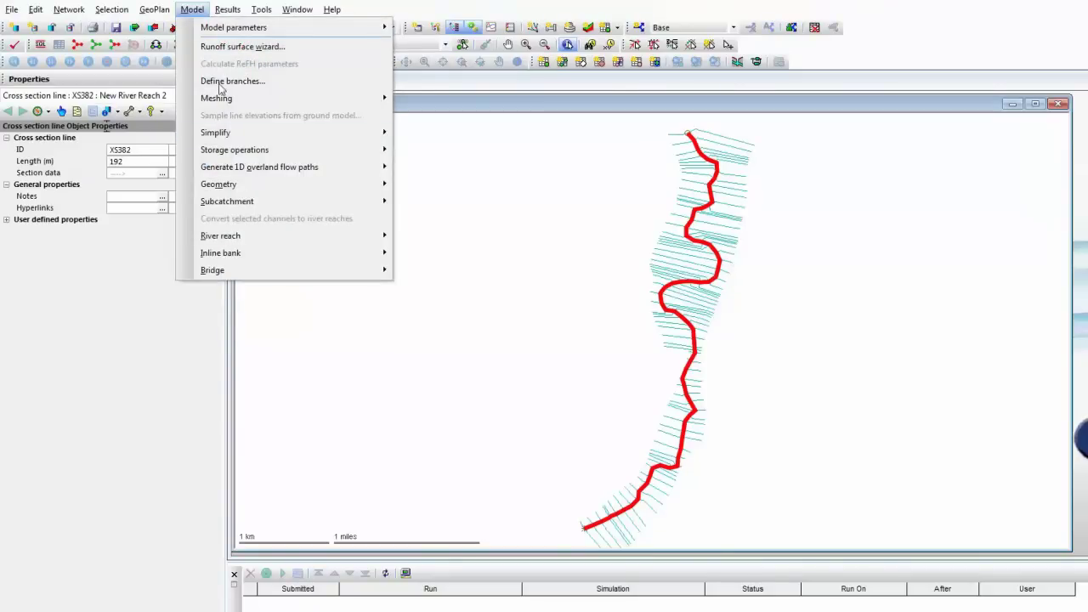
mouse_move(263, 236)
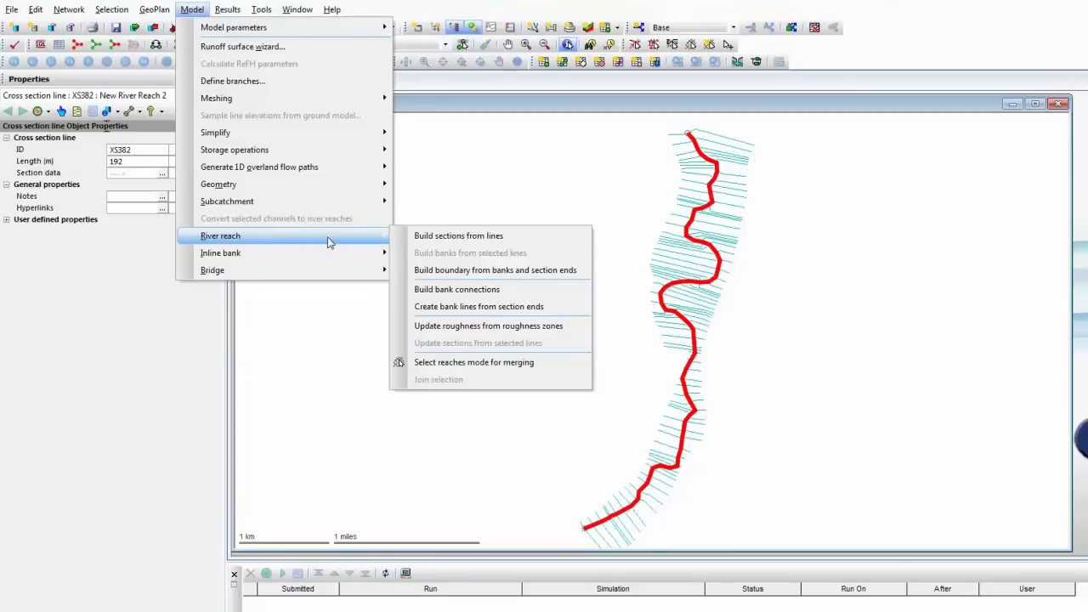
click(483, 237)
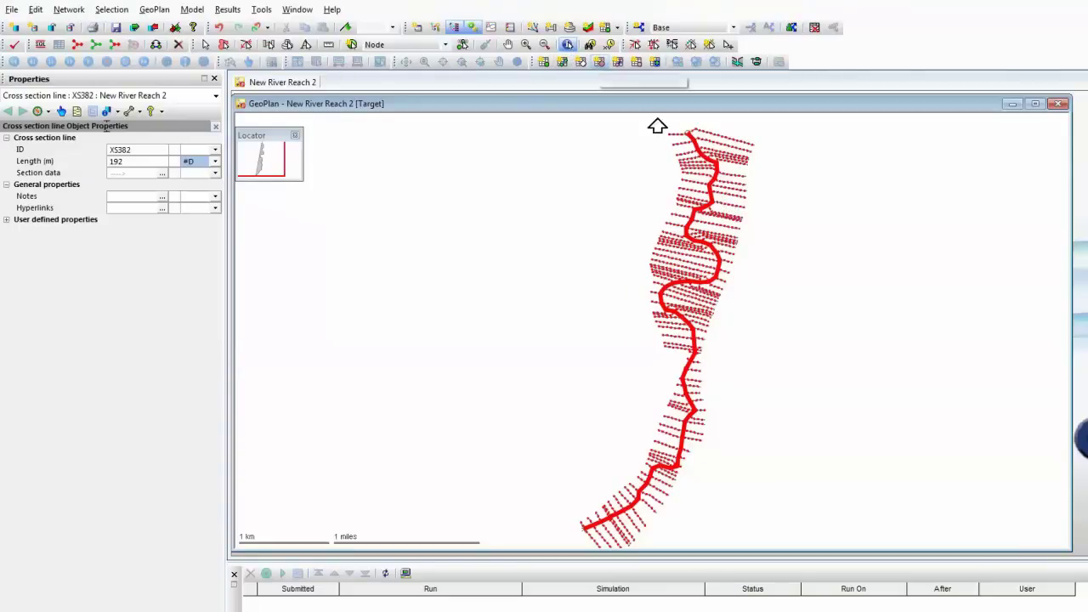
Select river reach US.1 and open its River sections data.
click(715, 209)
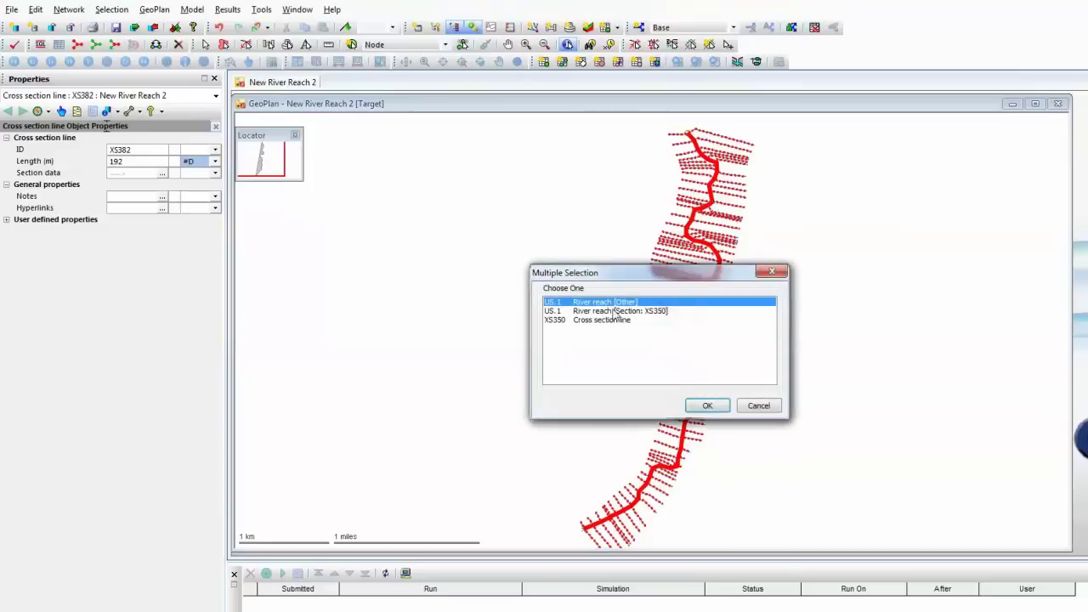
click(690, 406)
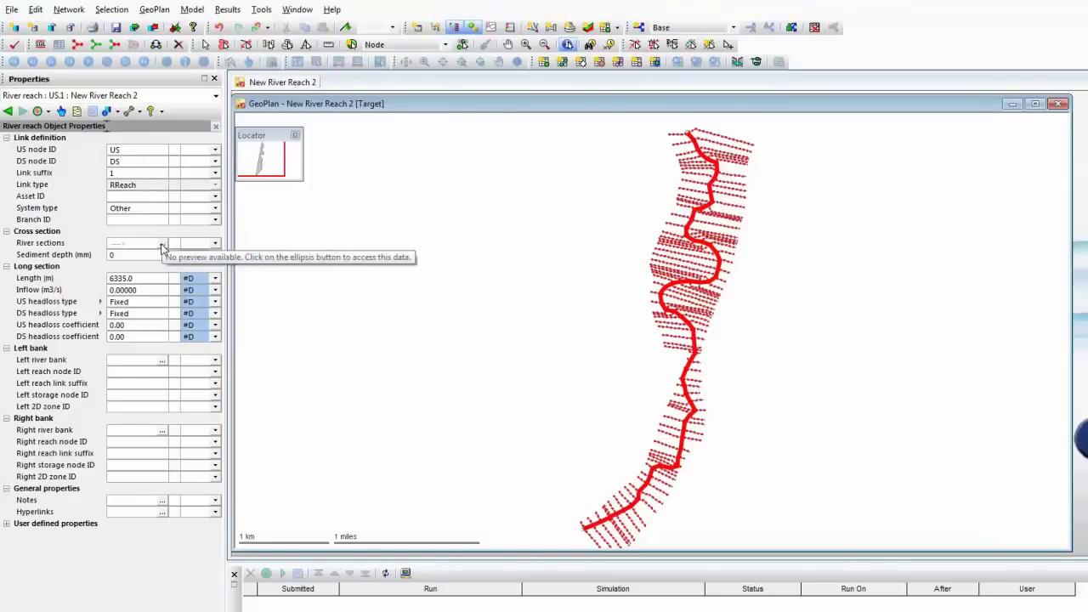
click(162, 243)
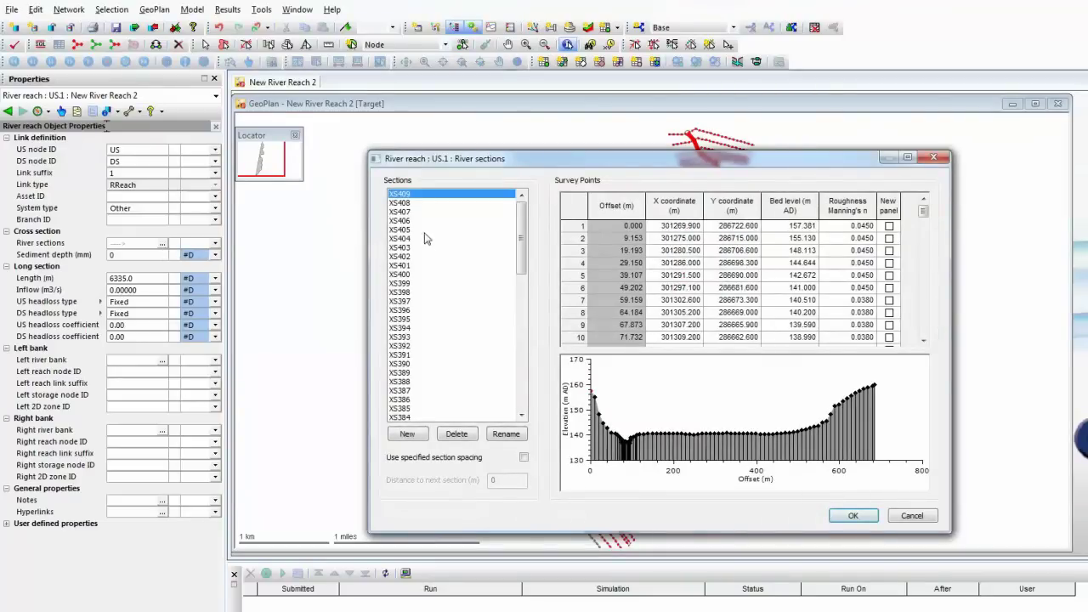
Browse section profiles down through XS401, XS390 and XS387, then close the sections view.
click(399, 203)
click(400, 230)
click(400, 265)
click(410, 320)
click(411, 364)
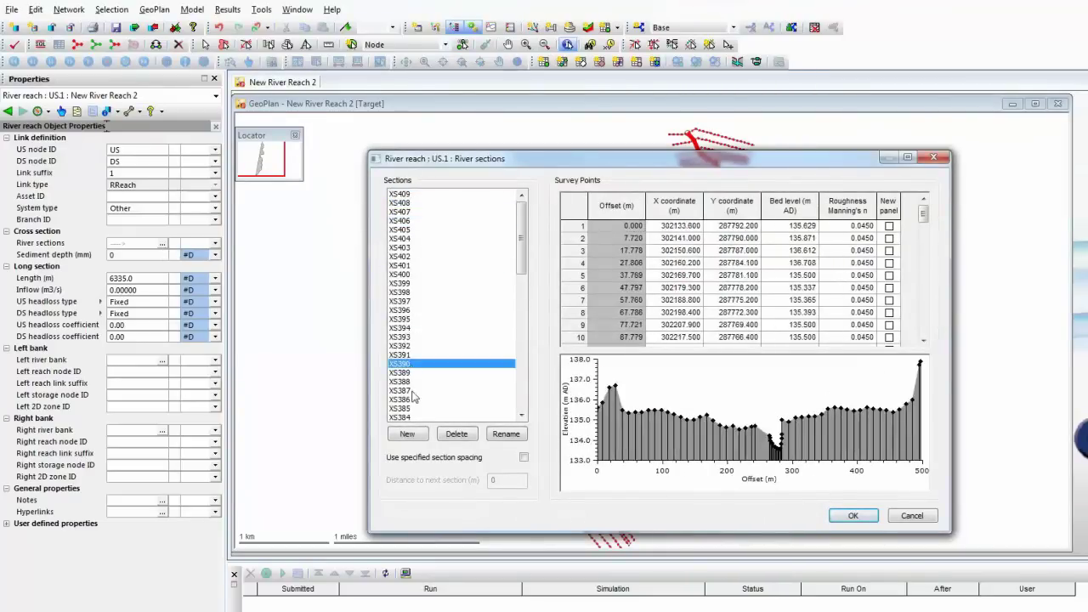
click(411, 390)
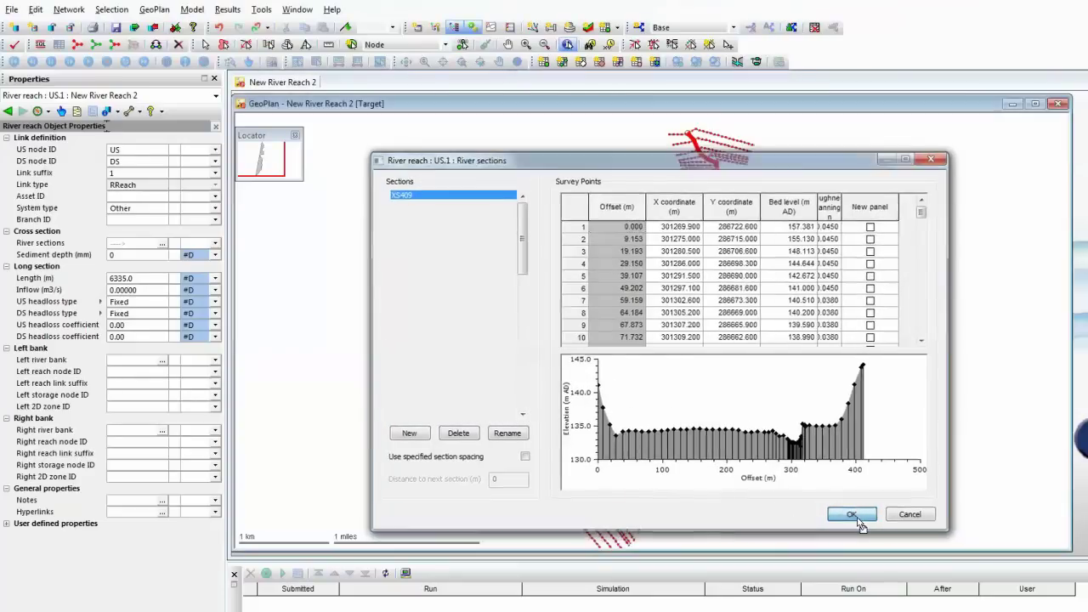
click(855, 515)
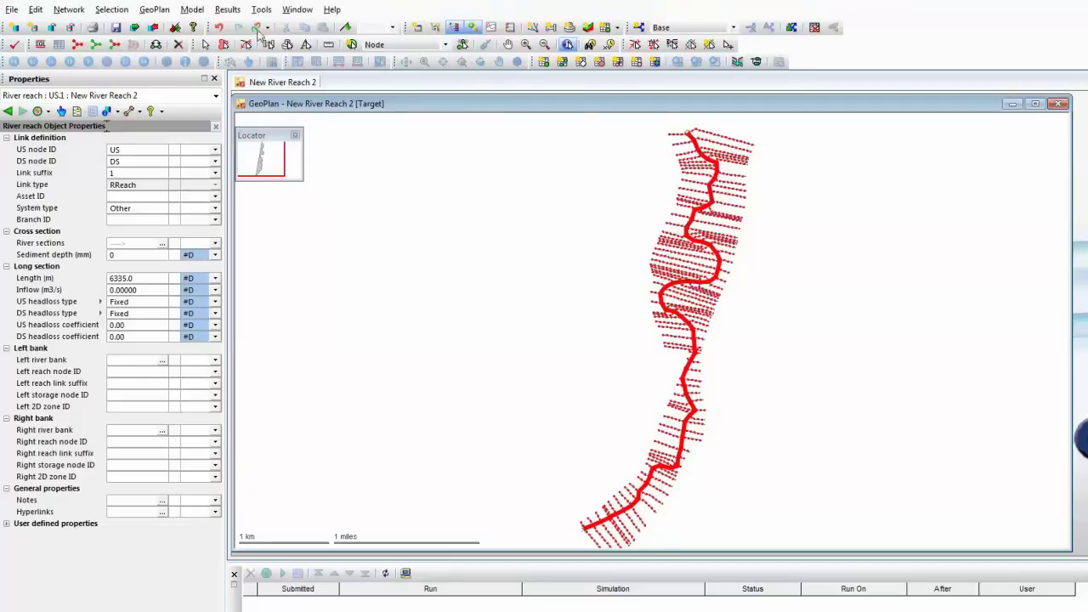
Create bank lines from the section ends, choosing Yes so they follow the reach shape.
click(194, 10)
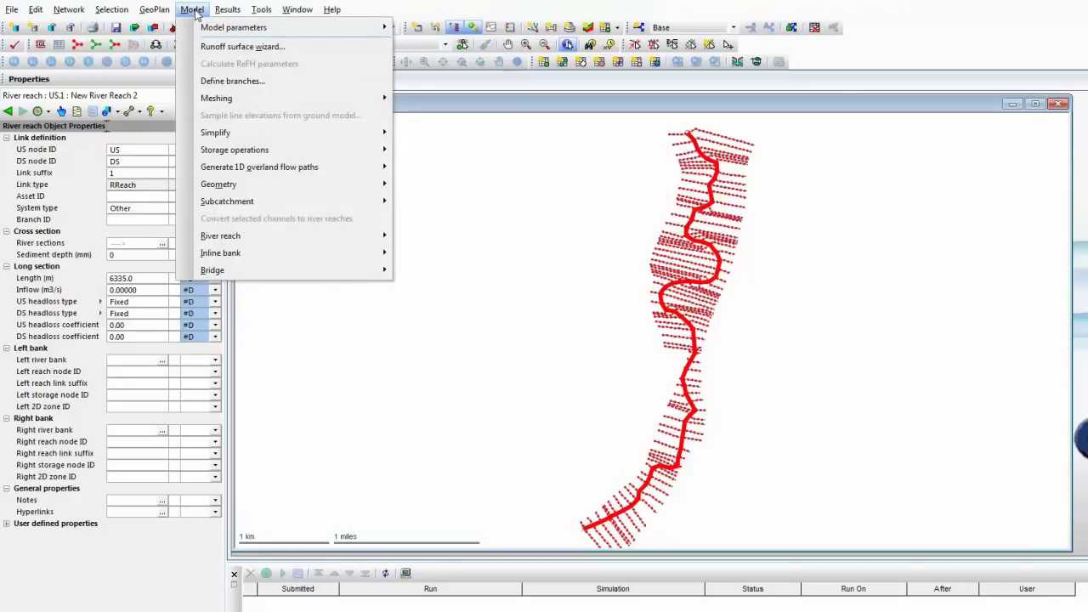
mouse_move(265, 241)
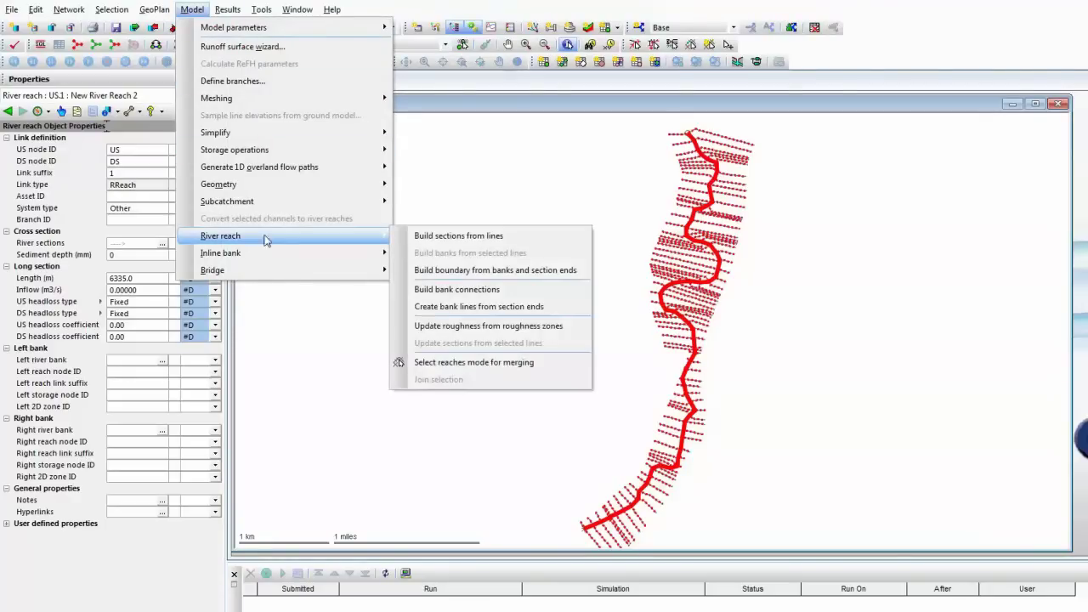
click(475, 311)
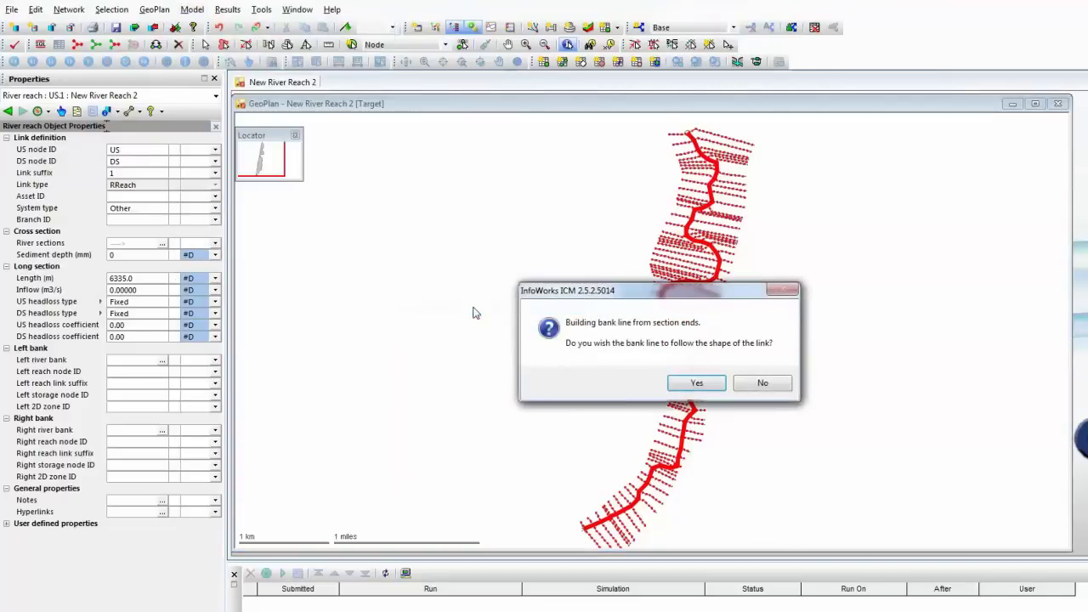
click(692, 384)
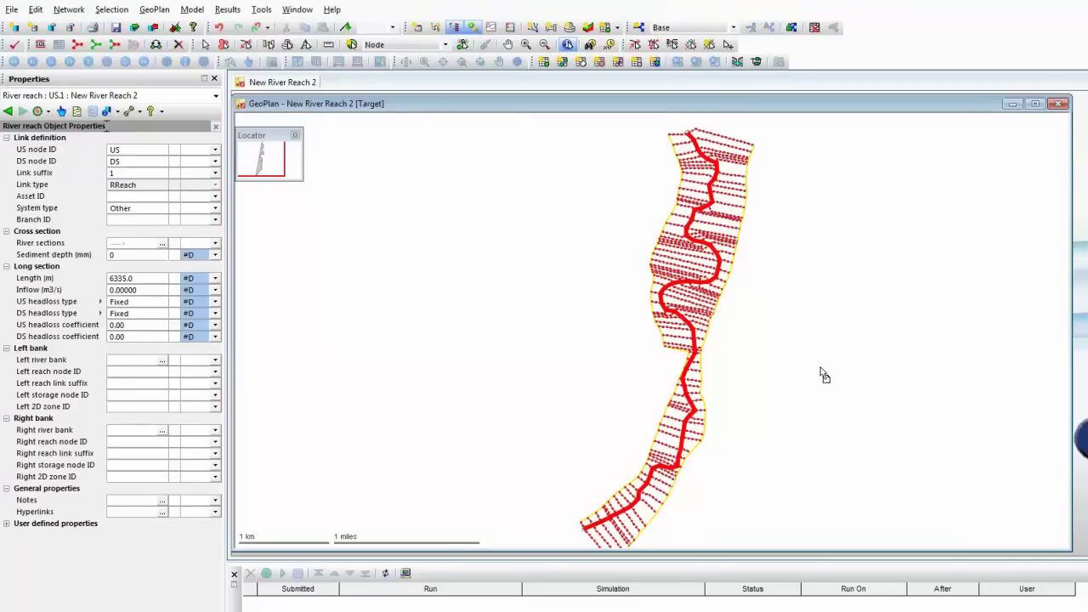
Review the bank levels and elevation profile of the US.1 right bank line, then close it.
click(734, 265)
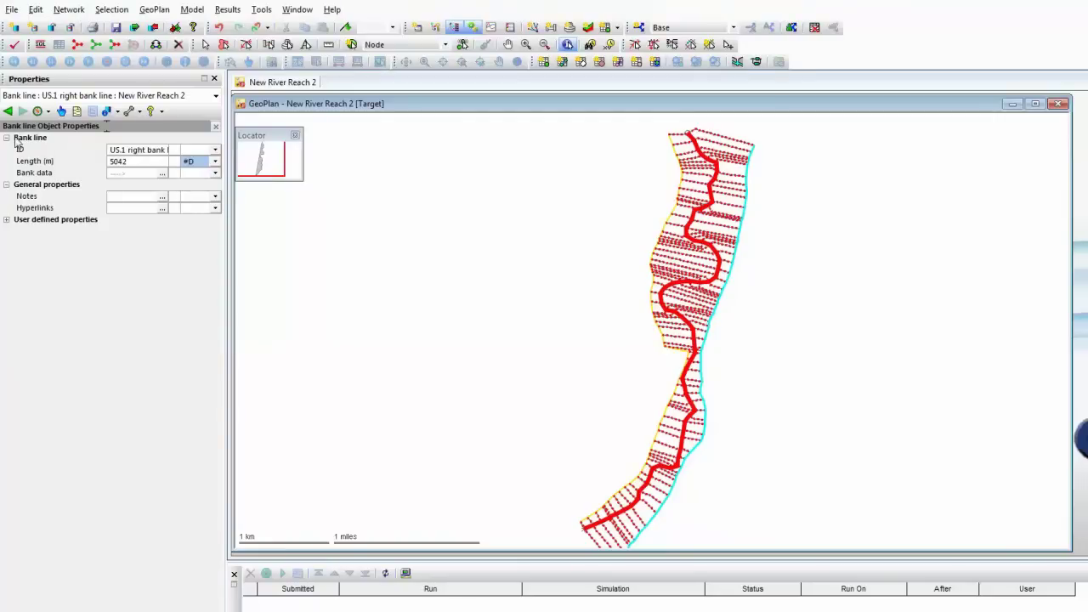
click(162, 175)
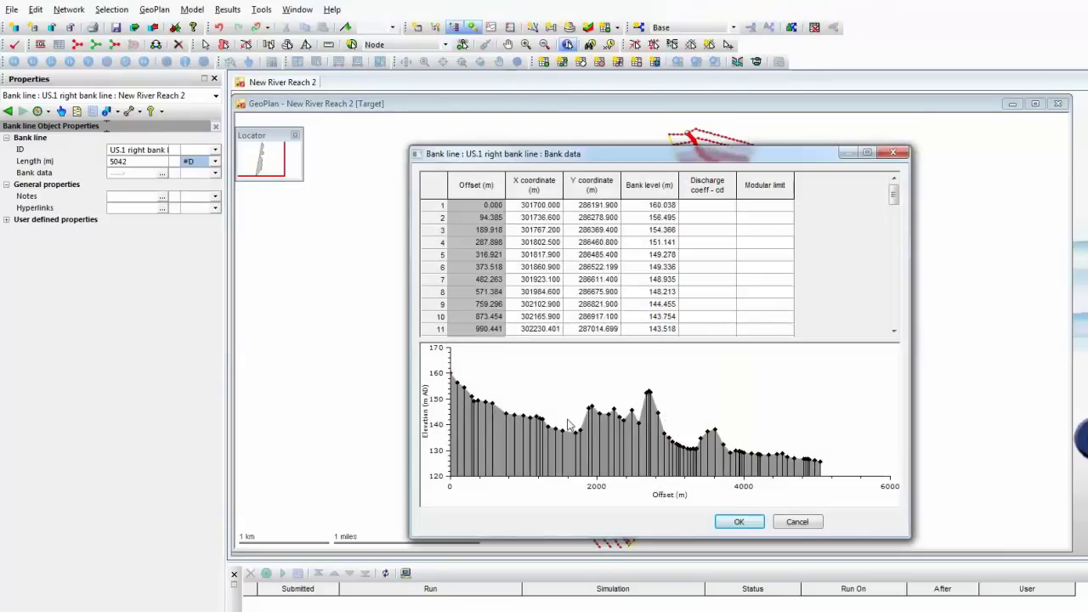
click(739, 522)
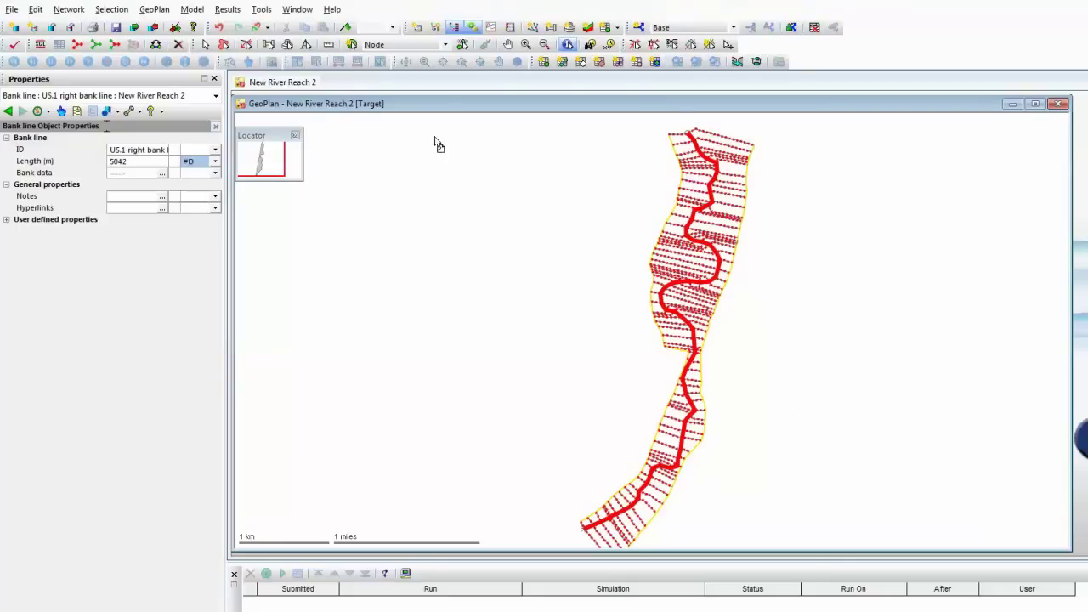
Select all sections and bank lines, then build New River Reach 2's left and right banks from them.
click(83, 44)
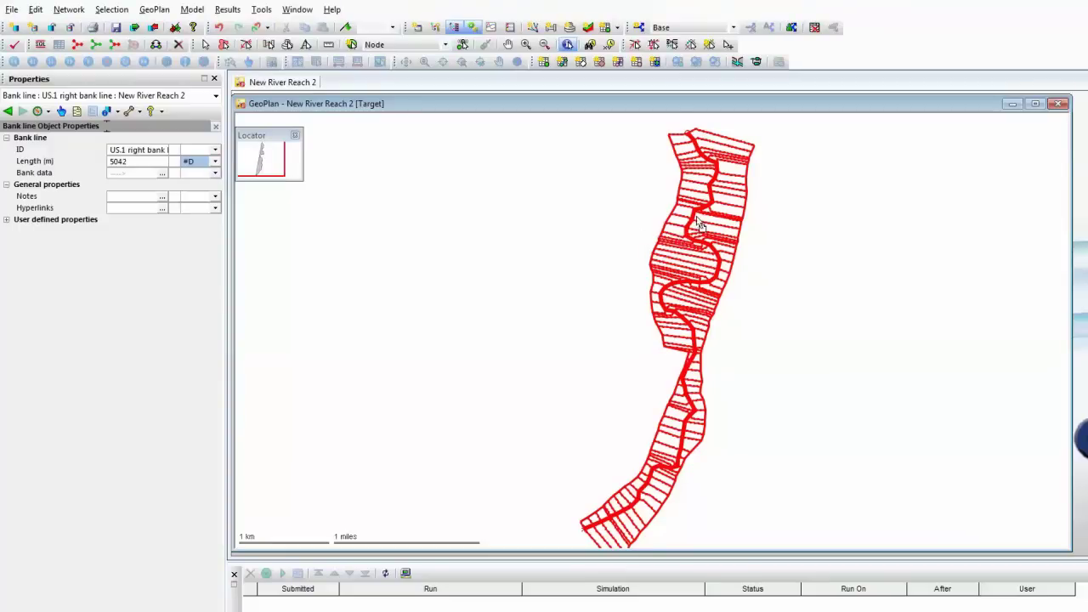
click(193, 10)
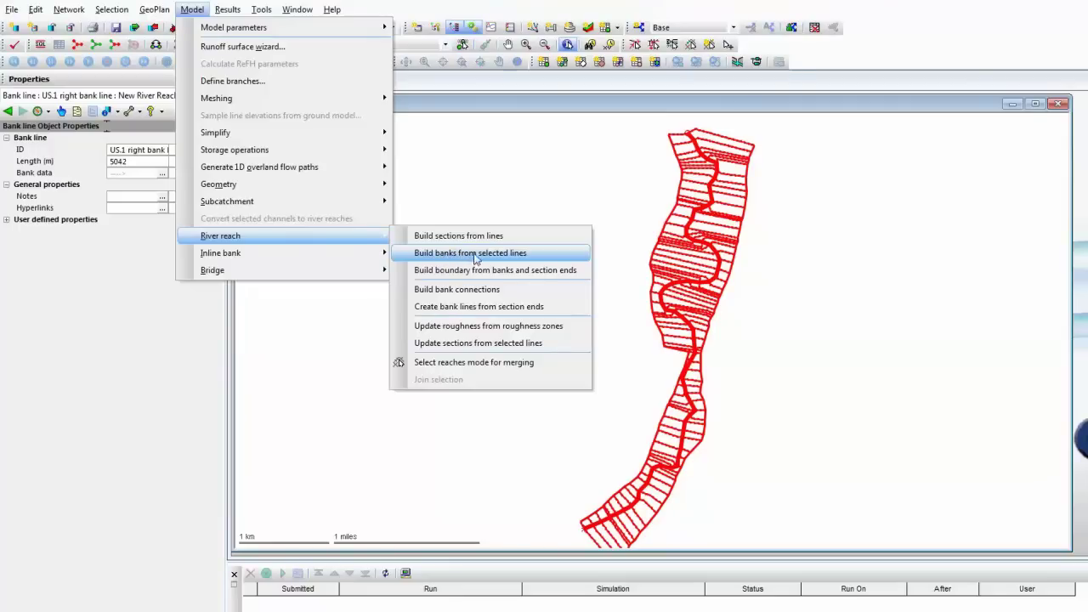
click(502, 260)
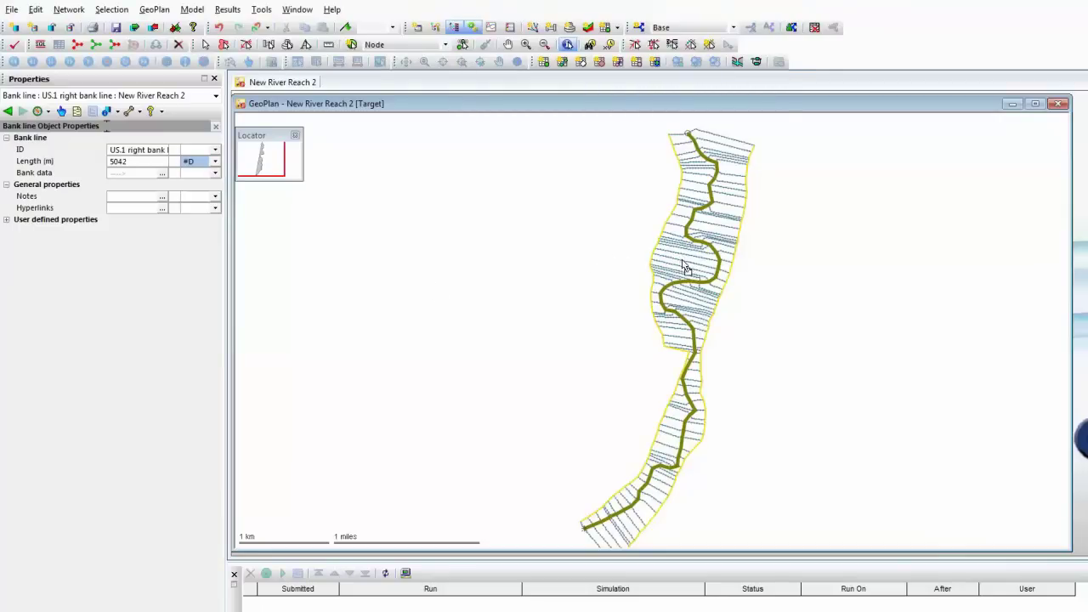
Inspect river reach US.1's properties and review its filled-in left river bank table.
click(568, 45)
click(702, 223)
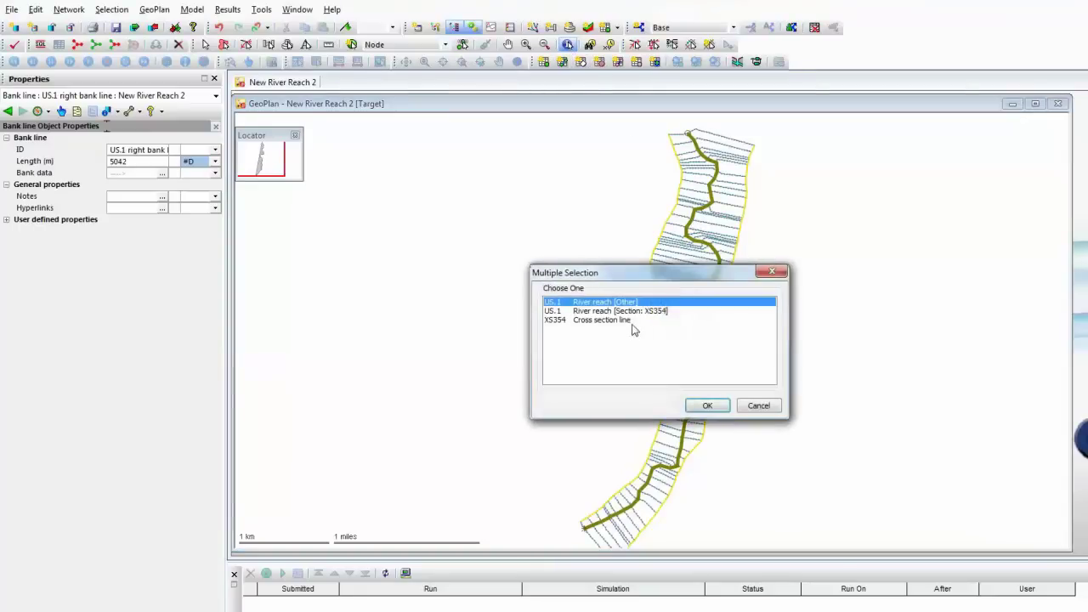
click(706, 406)
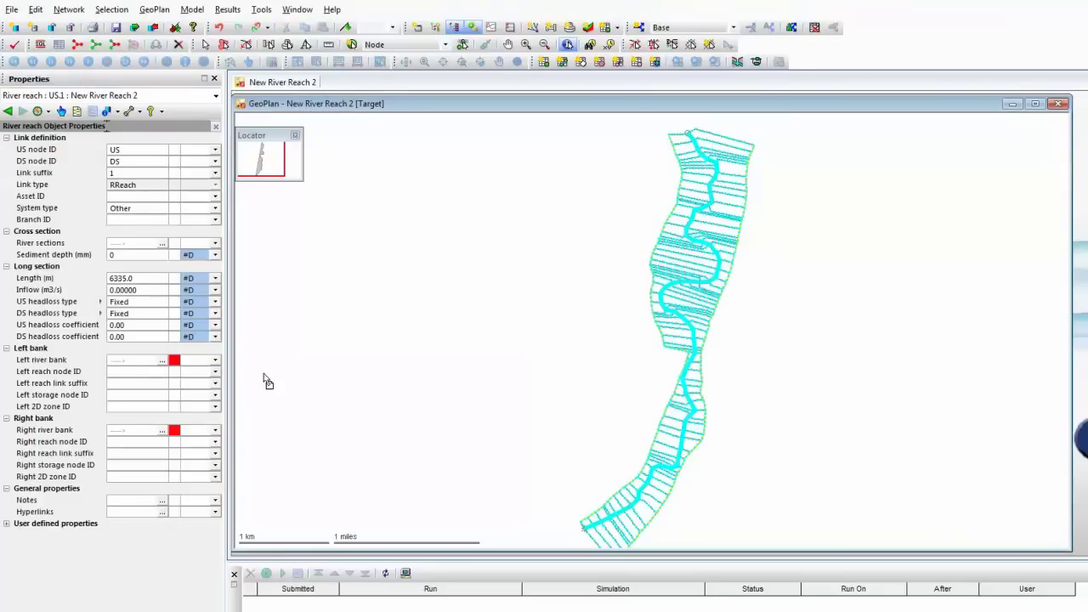
click(162, 361)
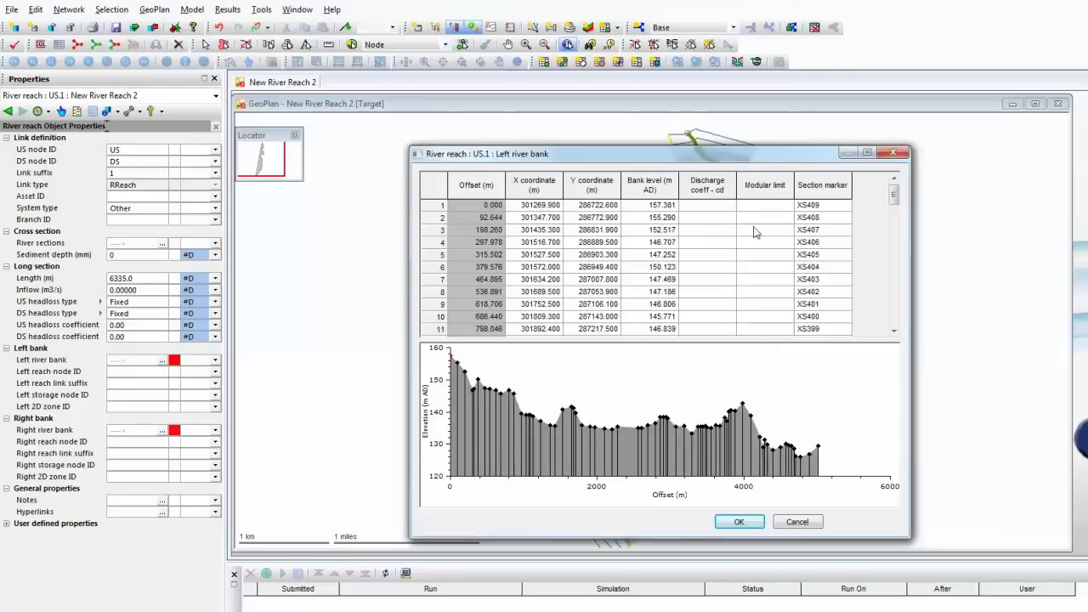
click(792, 522)
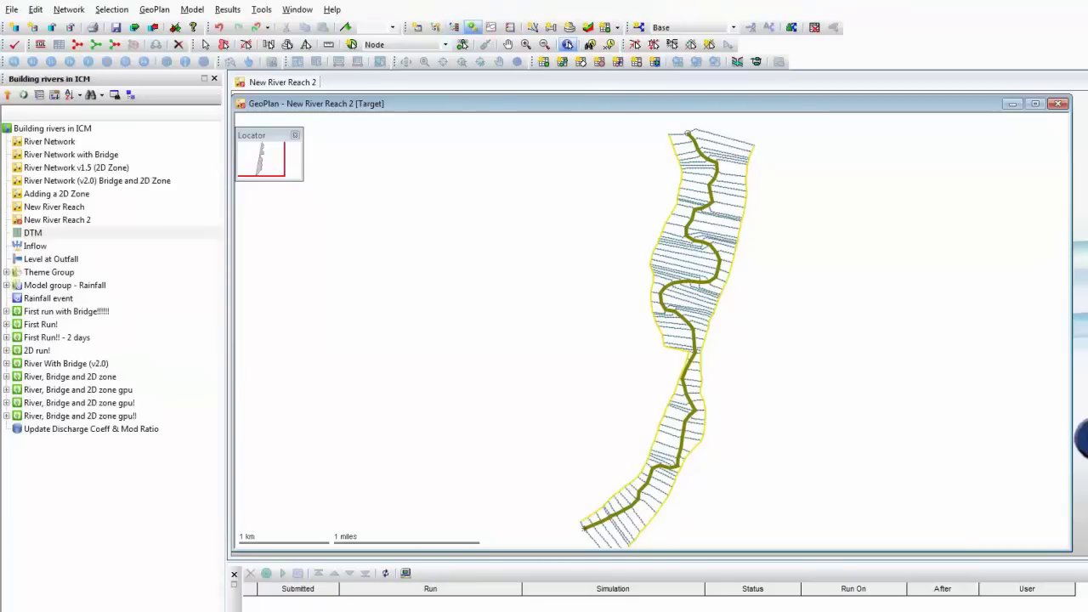
Run the Update Discharge Coeff & Mod Ratio SQL, setting both banks to modular ratio 0.9 and discharge coefficient 1.0.
right_click(93, 431)
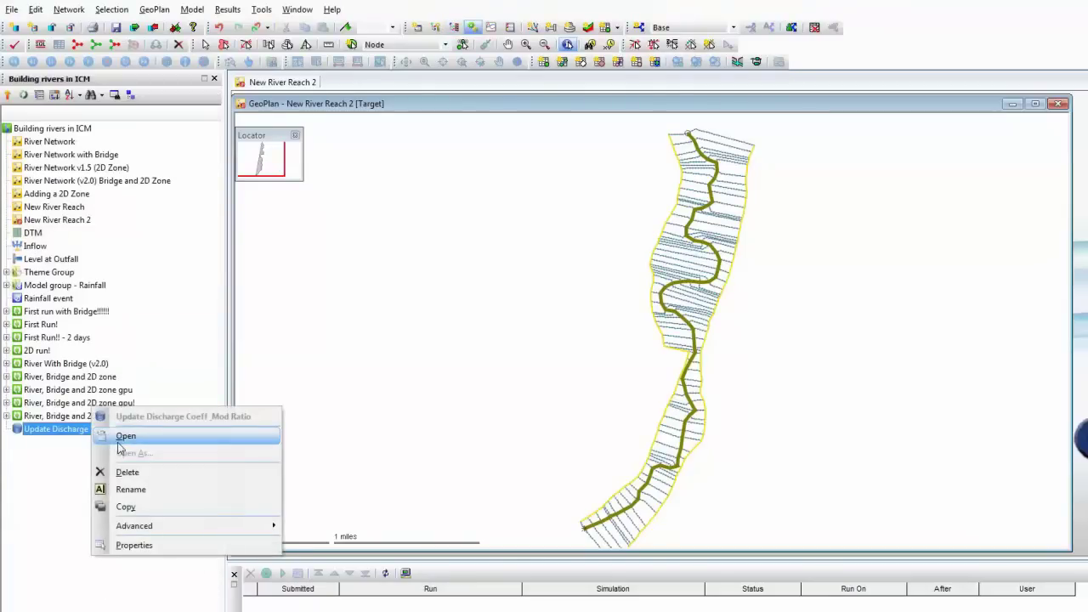
click(132, 434)
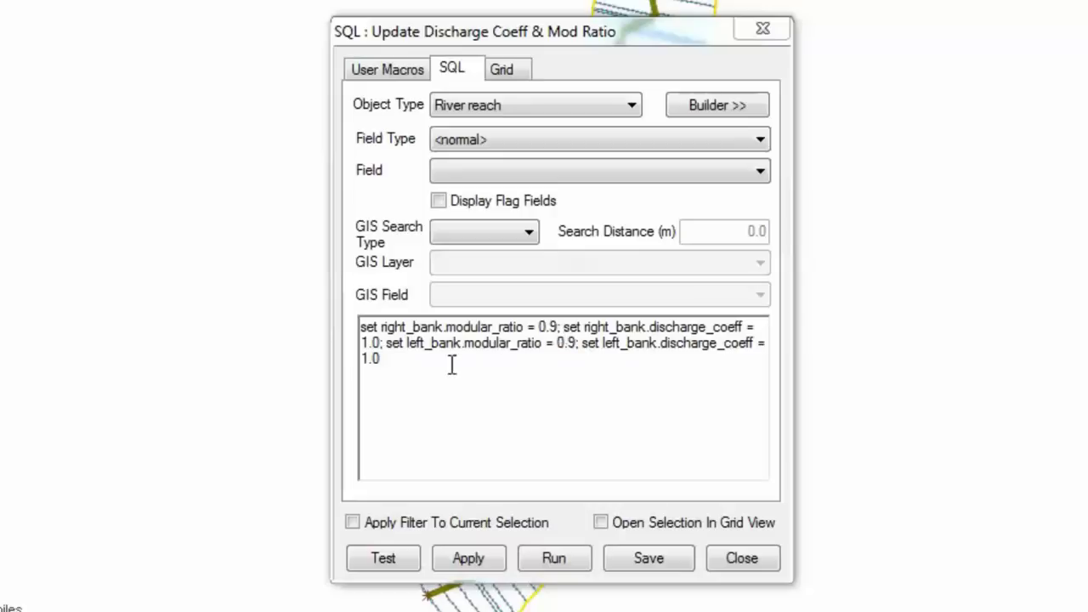
click(553, 563)
click(554, 557)
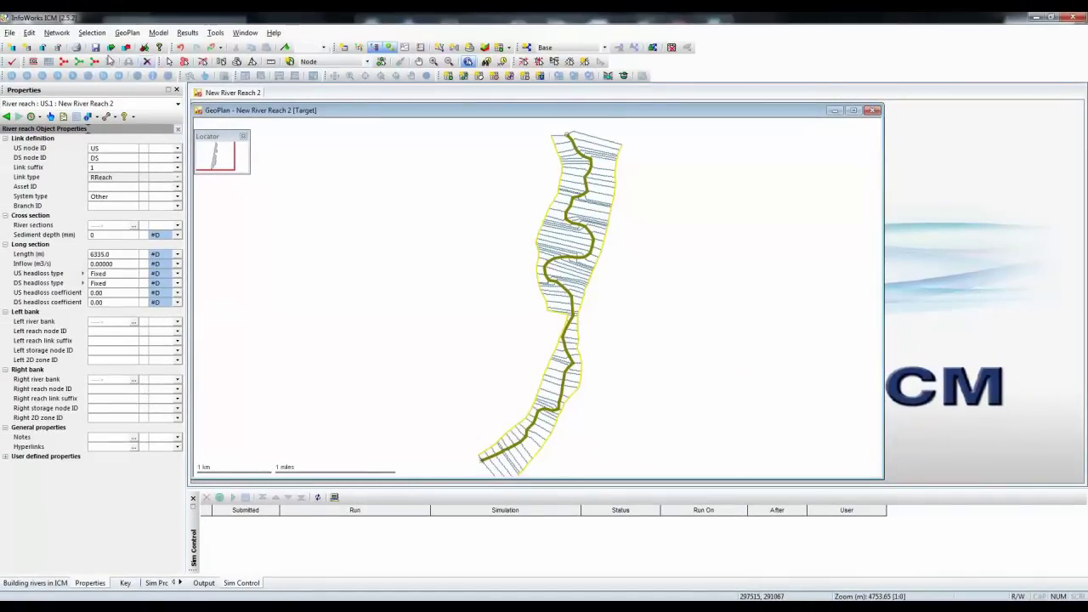
Drag the DTM ground model from the database tree onto the GeoPlan and zoom into the upper meanders.
click(62, 36)
mouse_move(83, 85)
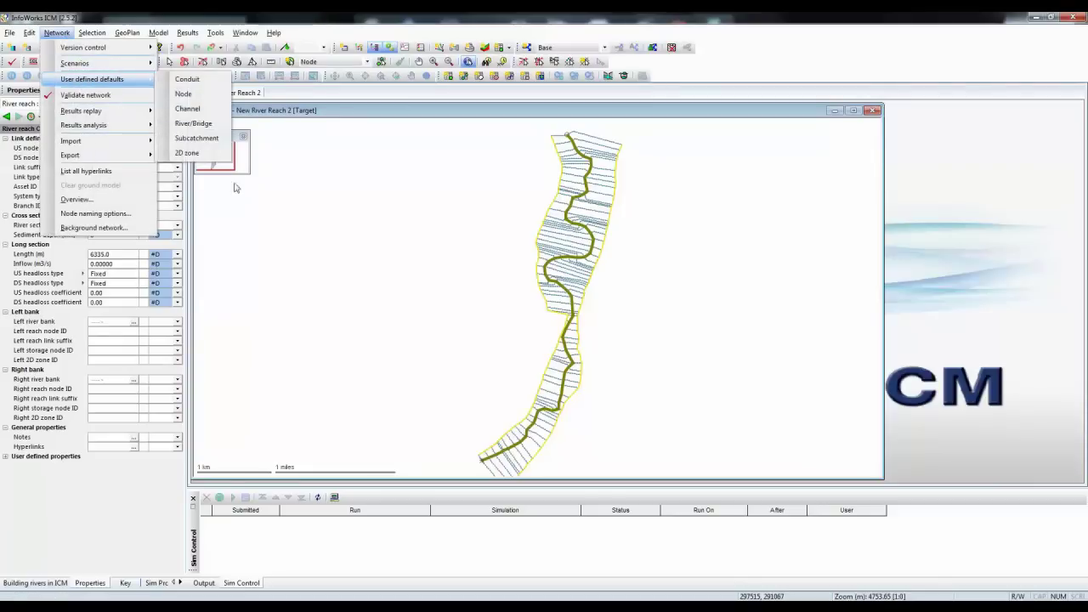
click(42, 583)
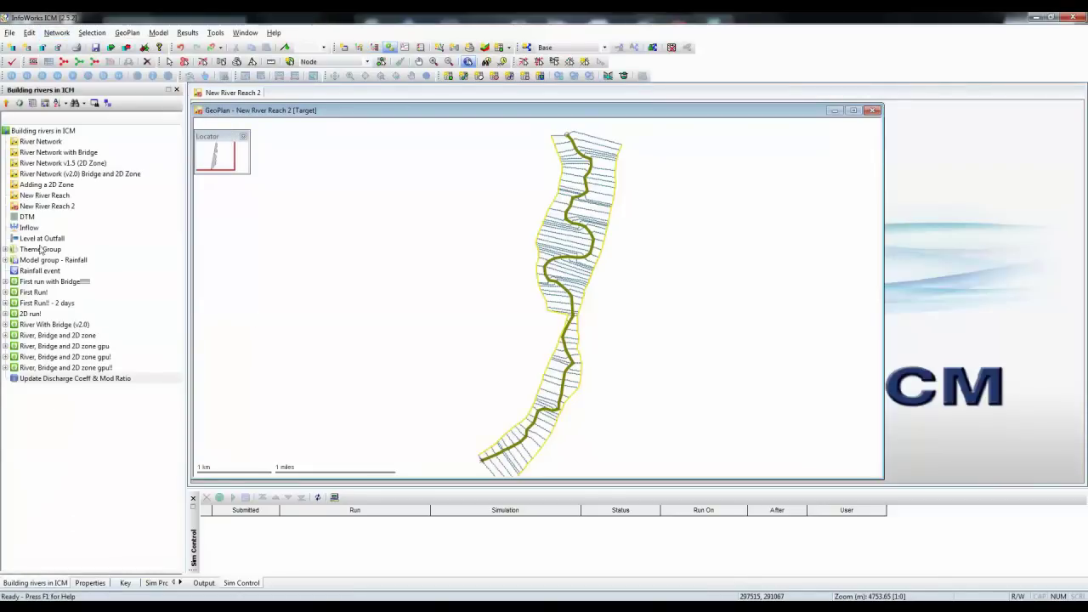
drag(28, 218, 264, 241)
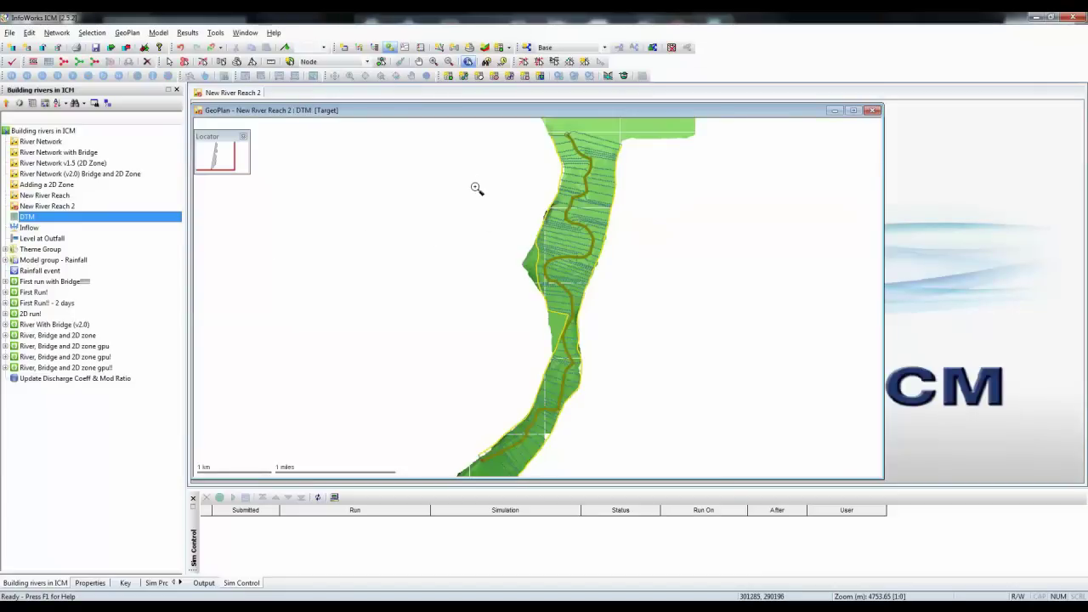
drag(473, 177, 651, 321)
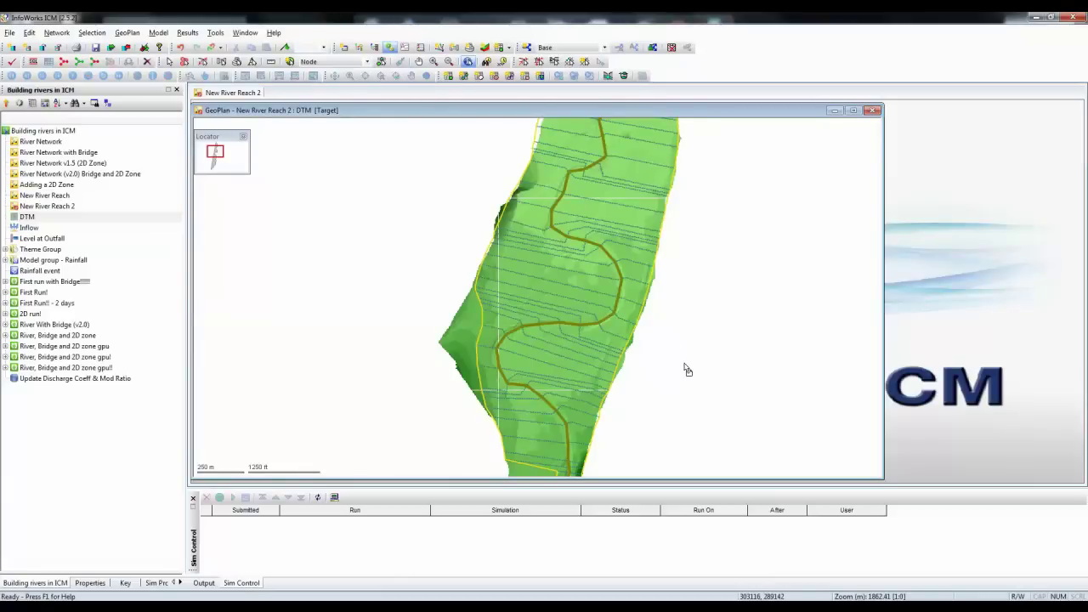